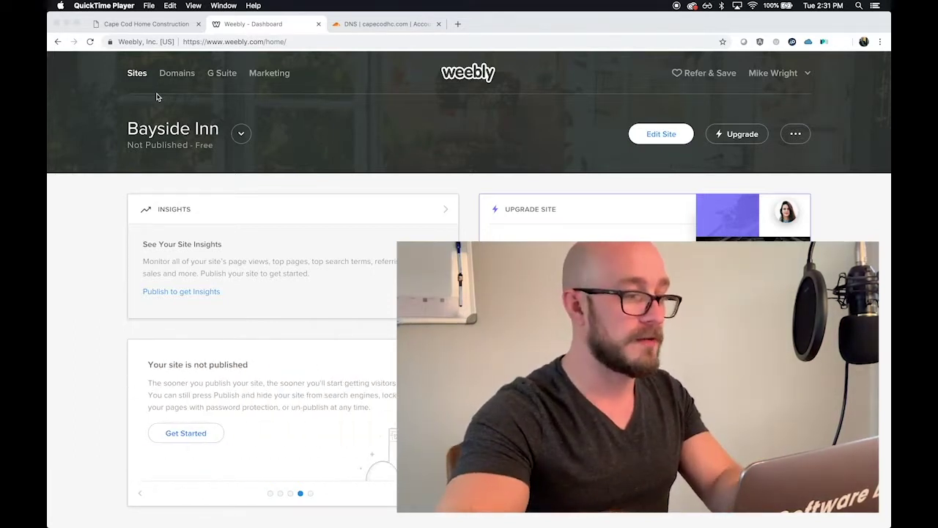
Step: Add a new site to the account and choose not to sell online for now
{"action": "left_click", "coordinate": [239, 139]}
{"action": "left_click", "coordinate": [240, 136]}
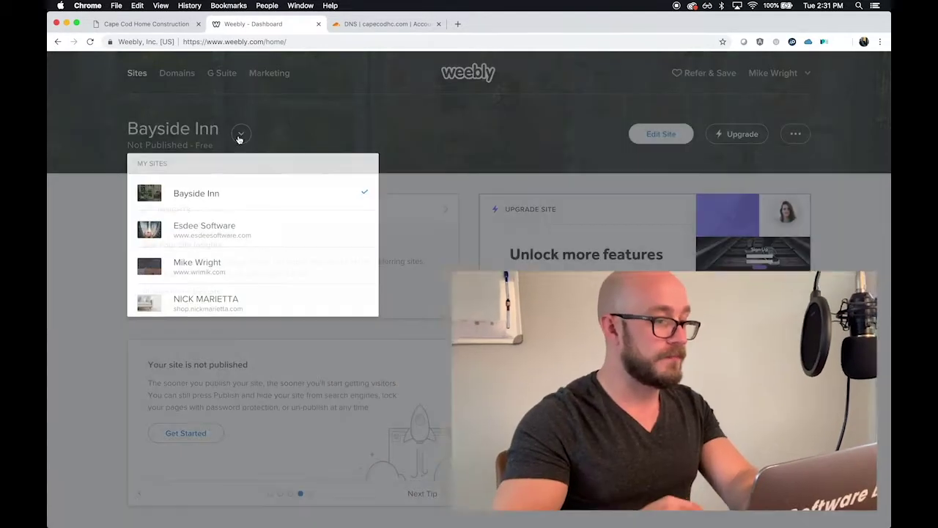
{"action": "scroll", "coordinate": [228, 207], "scroll_direction": "up", "scroll_amount": 2}
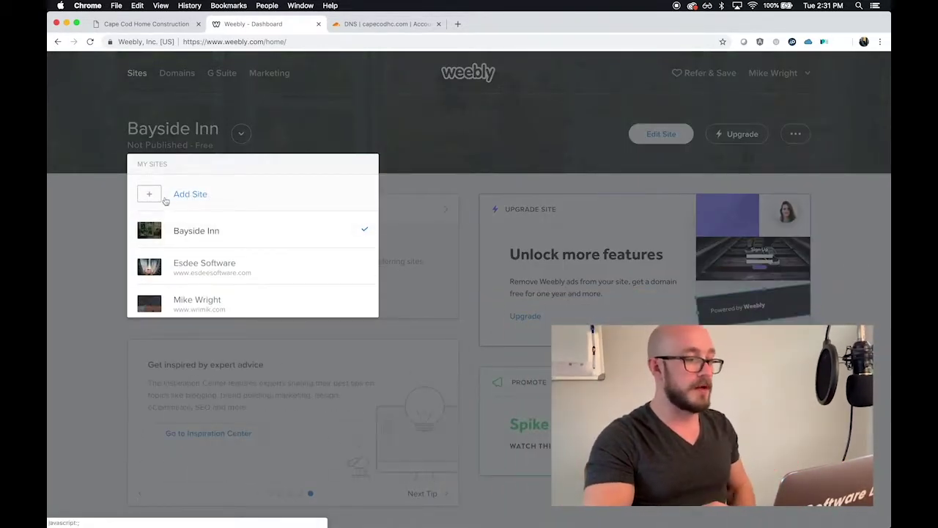
{"action": "left_click", "coordinate": [166, 201]}
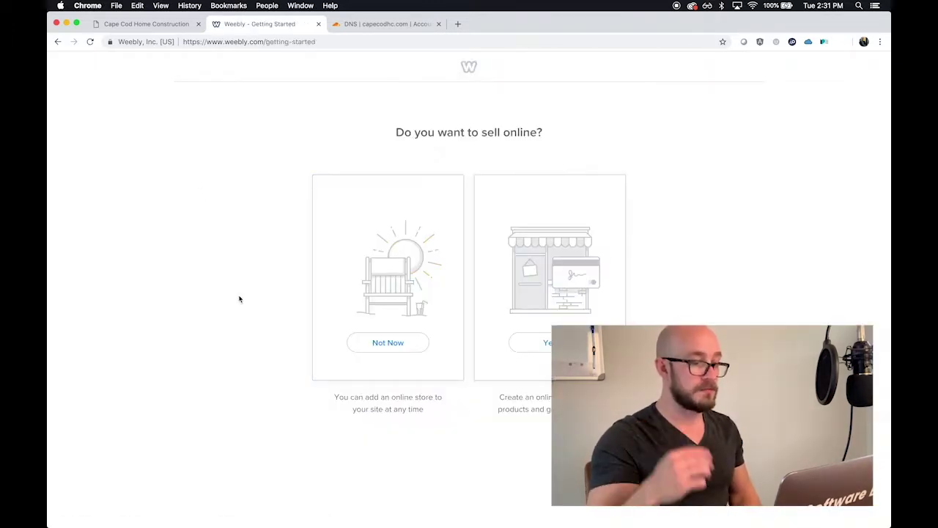
{"action": "left_click", "coordinate": [351, 349]}
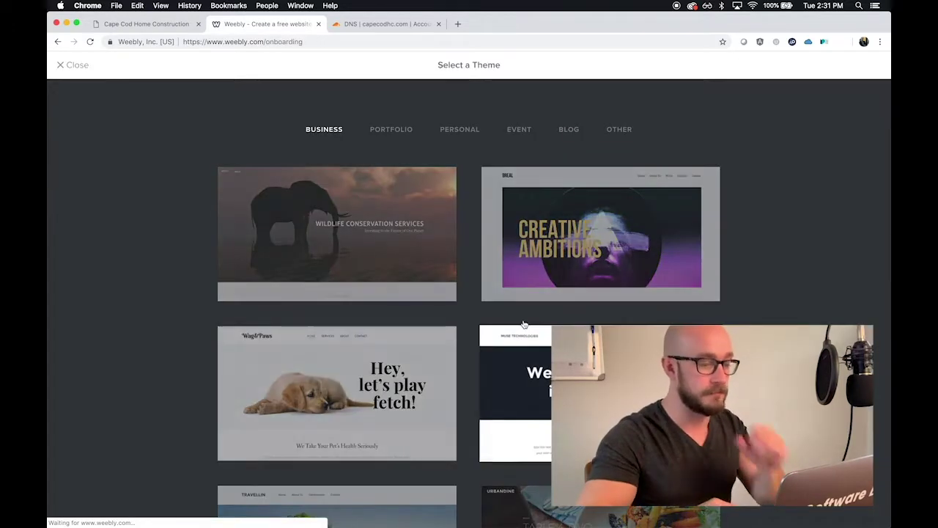
Step: Browse the business themes and open the preview of the Bayside Inn theme
{"action": "scroll", "coordinate": [524, 324], "scroll_direction": "down", "scroll_amount": 1}
{"action": "scroll", "coordinate": [524, 324], "scroll_direction": "down", "scroll_amount": 3}
{"action": "scroll", "coordinate": [465, 256], "scroll_direction": "up", "scroll_amount": 4}
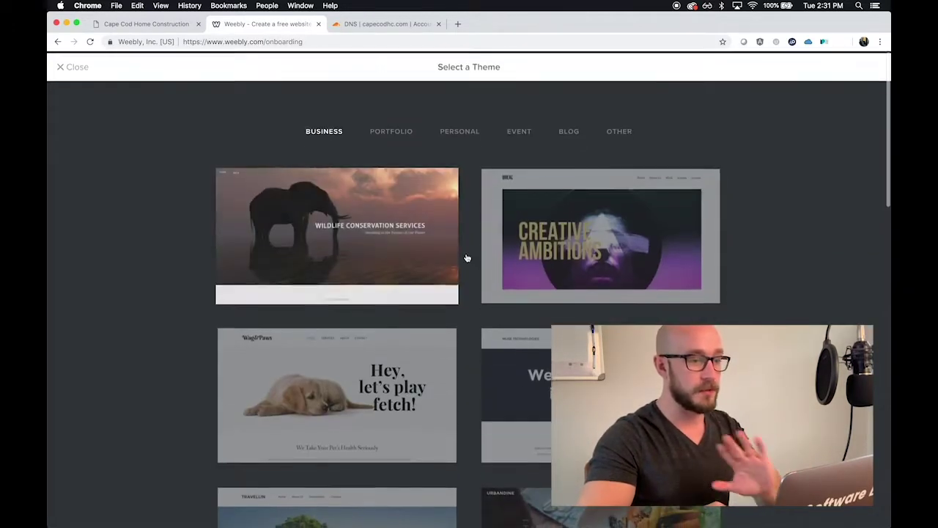
{"action": "scroll", "coordinate": [466, 257], "scroll_direction": "down", "scroll_amount": 1}
{"action": "scroll", "coordinate": [467, 257], "scroll_direction": "down", "scroll_amount": 10}
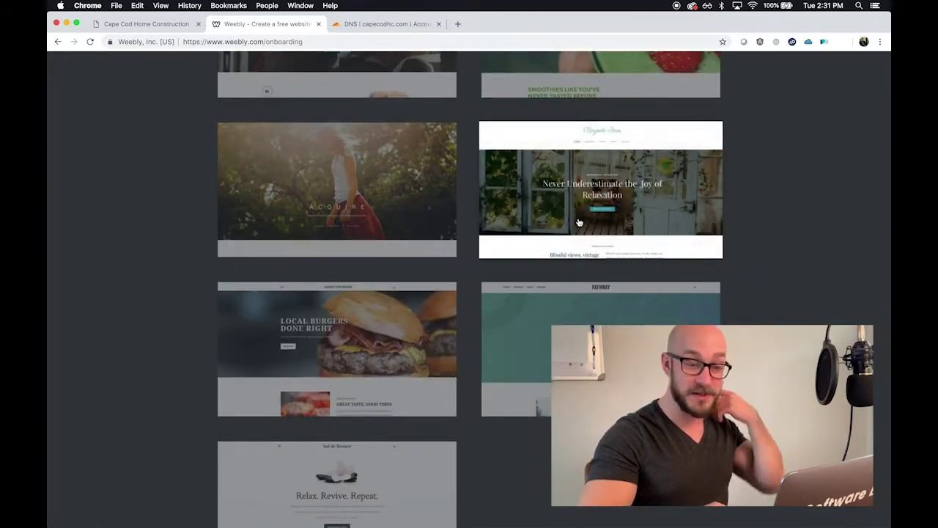
{"action": "left_click", "coordinate": [578, 219]}
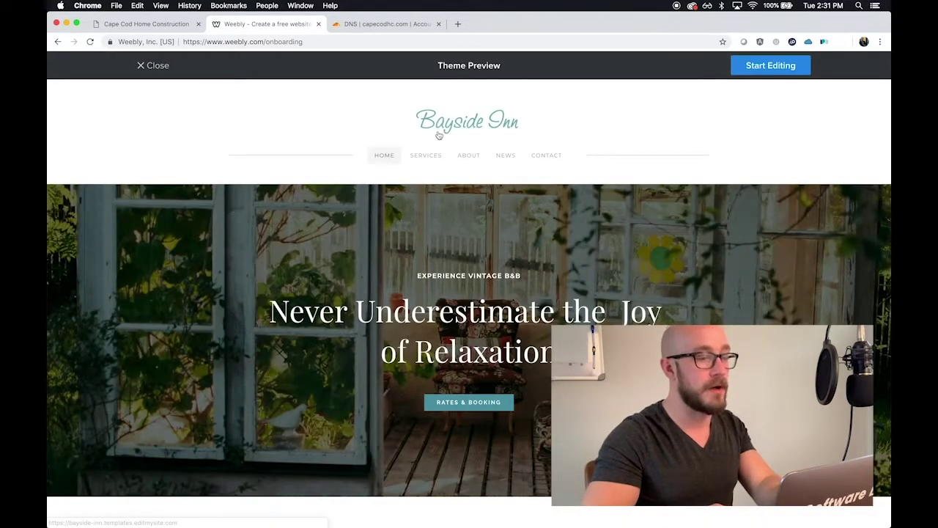
Step: Start editing with the previewed theme and choose to use a domain you already own
{"action": "left_click", "coordinate": [784, 72]}
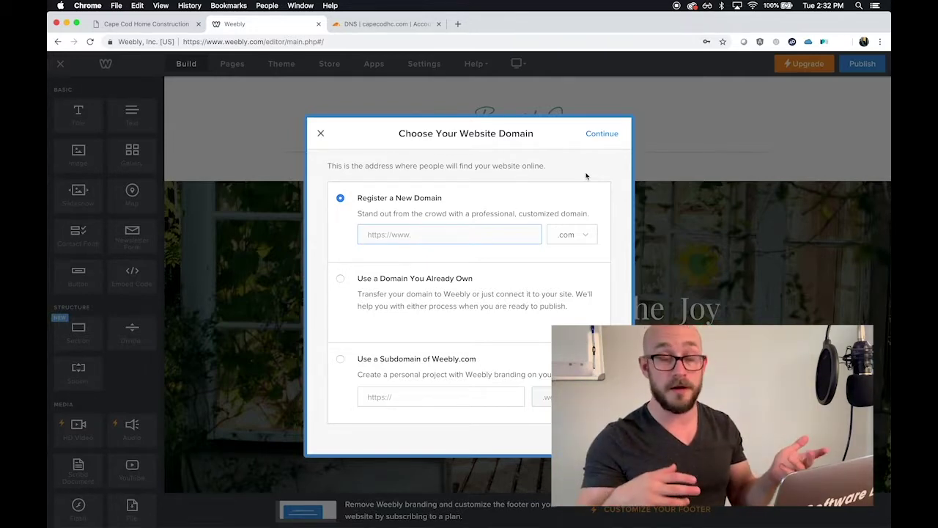
{"action": "left_click", "coordinate": [386, 274]}
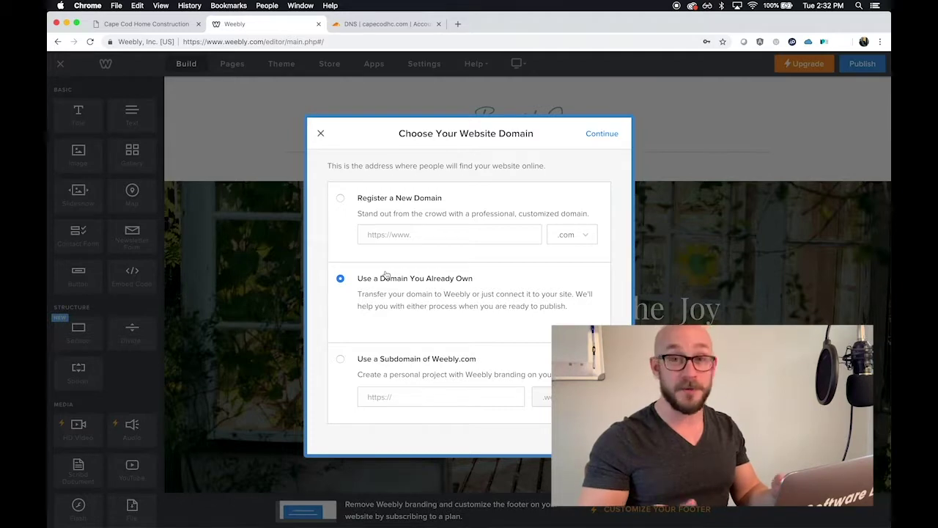
{"action": "left_click", "coordinate": [603, 136]}
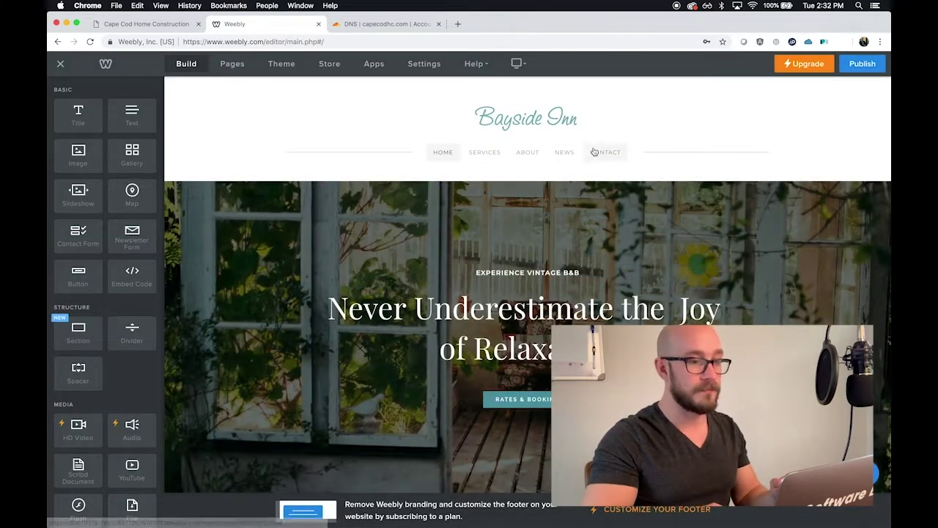
Step: Replace the site title in the page header with "Cape Cod Home Construction"
{"action": "left_click", "coordinate": [538, 114]}
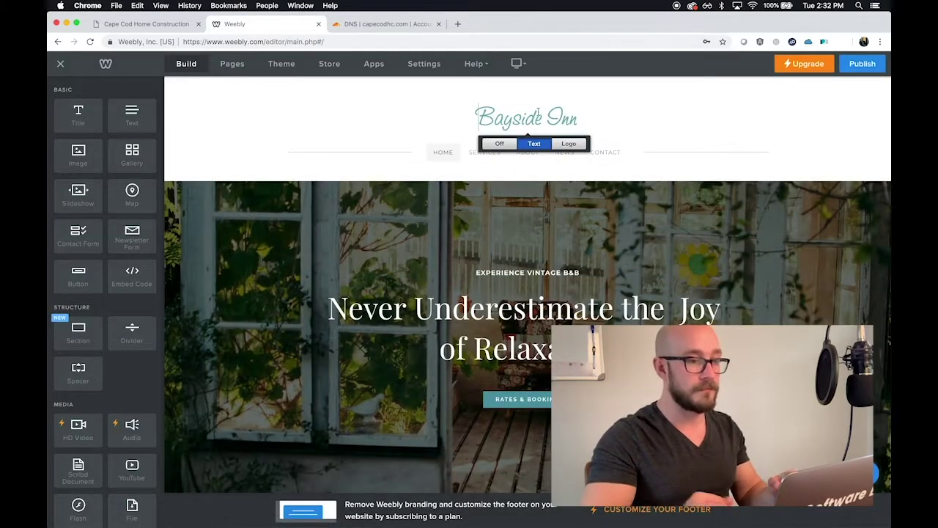
{"action": "key", "text": "super+a"}
{"action": "type", "text": "Cape"}
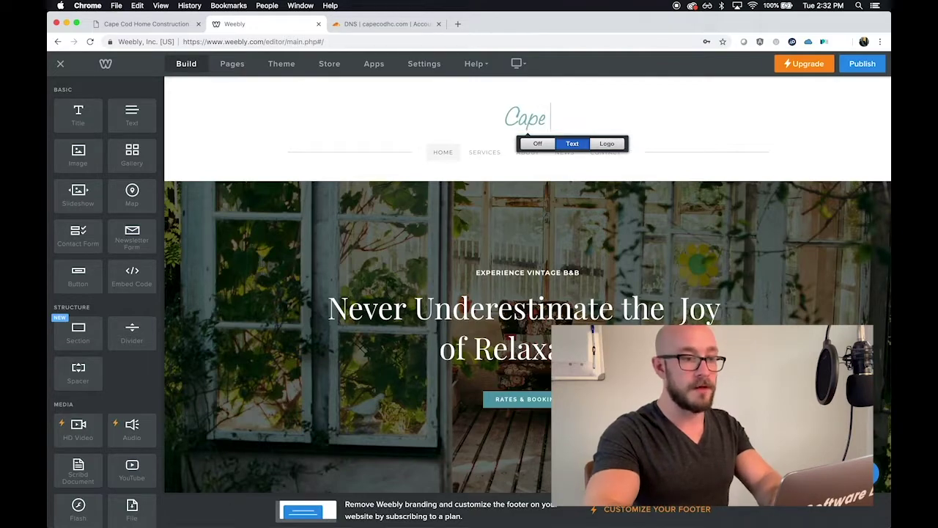
{"action": "left_click", "coordinate": [553, 210]}
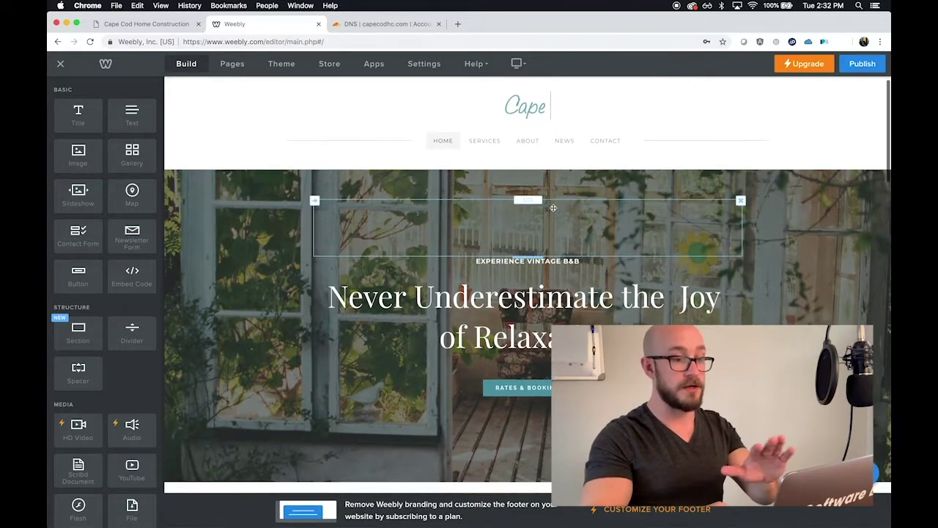
{"action": "scroll", "coordinate": [553, 210], "scroll_direction": "down", "scroll_amount": 5}
{"action": "scroll", "coordinate": [553, 210], "scroll_direction": "down", "scroll_amount": 7}
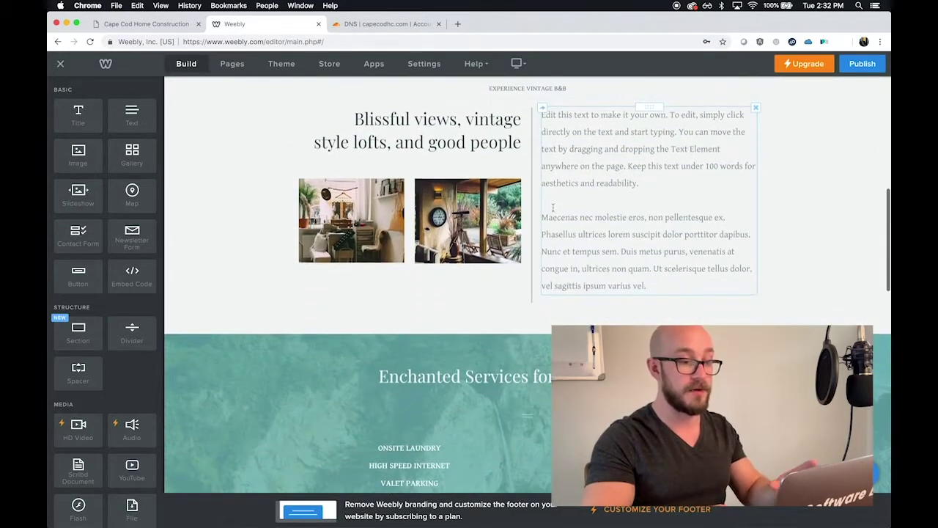
{"action": "scroll", "coordinate": [552, 205], "scroll_direction": "down", "scroll_amount": 2}
{"action": "scroll", "coordinate": [553, 207], "scroll_direction": "up", "scroll_amount": 15}
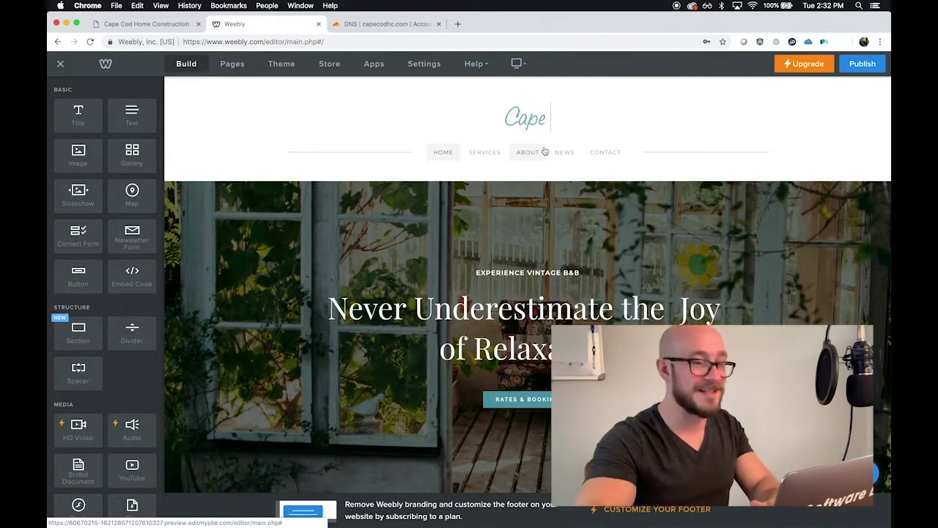
{"action": "type", "text": "Cod Ho"}
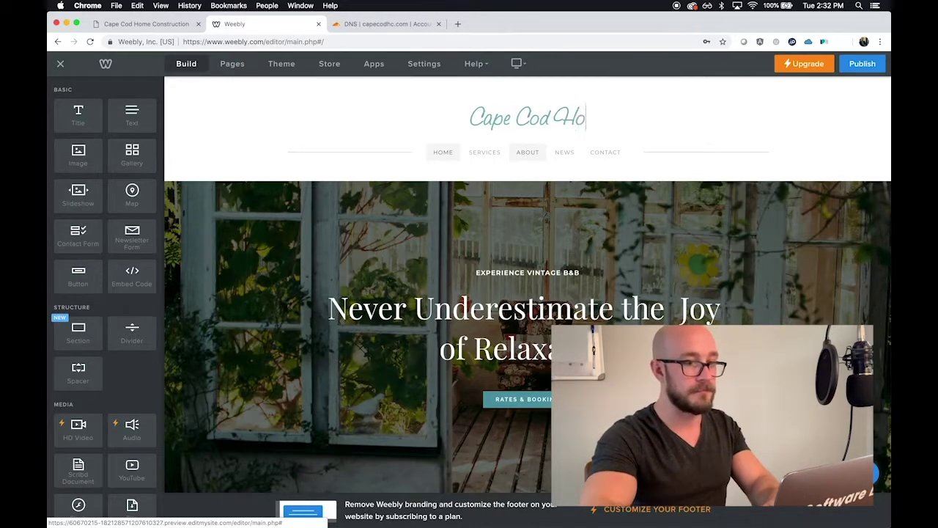
{"action": "type", "text": "me Construct"}
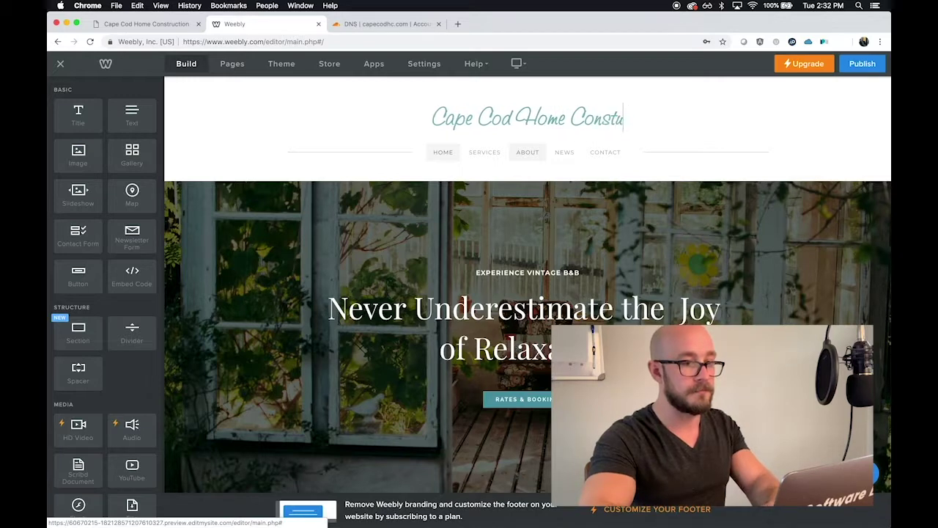
{"action": "type", "text": "ion"}
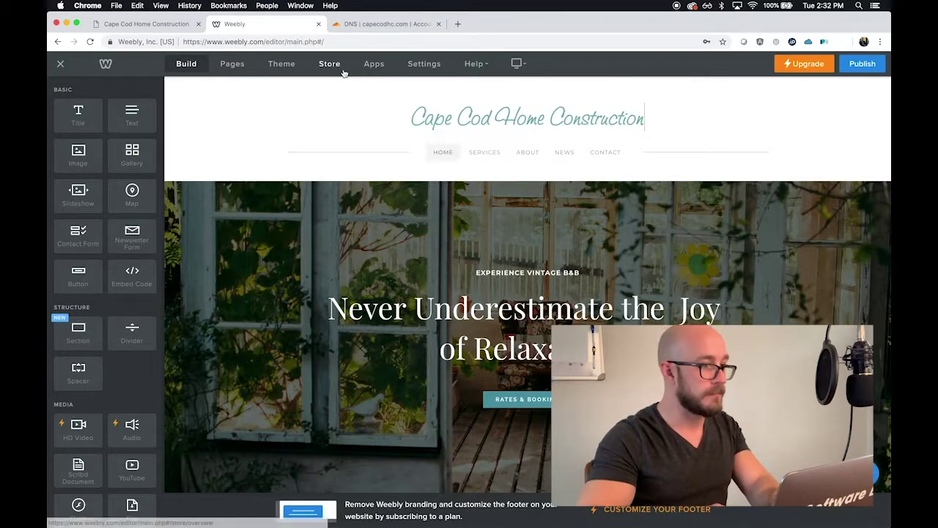
Step: Delete the Services and About pages from the site
{"action": "left_click", "coordinate": [230, 65]}
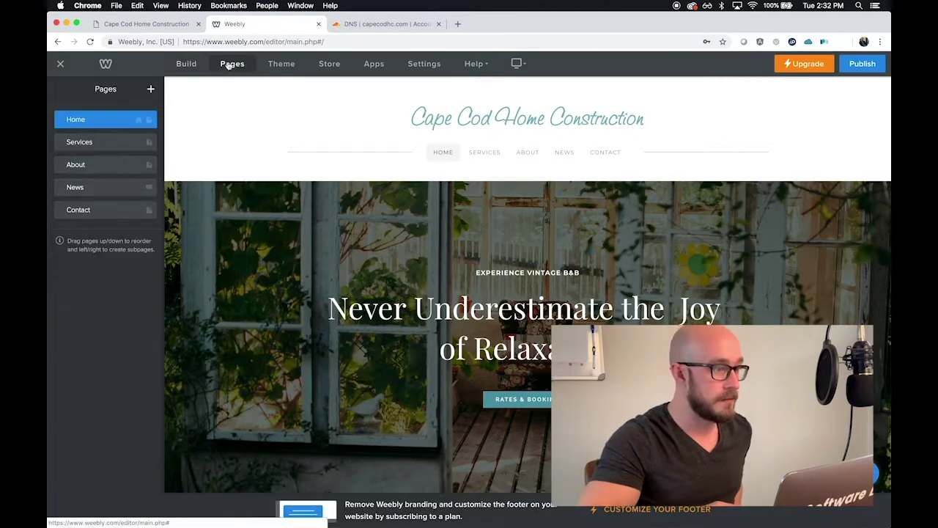
{"action": "left_click", "coordinate": [110, 145]}
{"action": "left_click", "coordinate": [125, 280]}
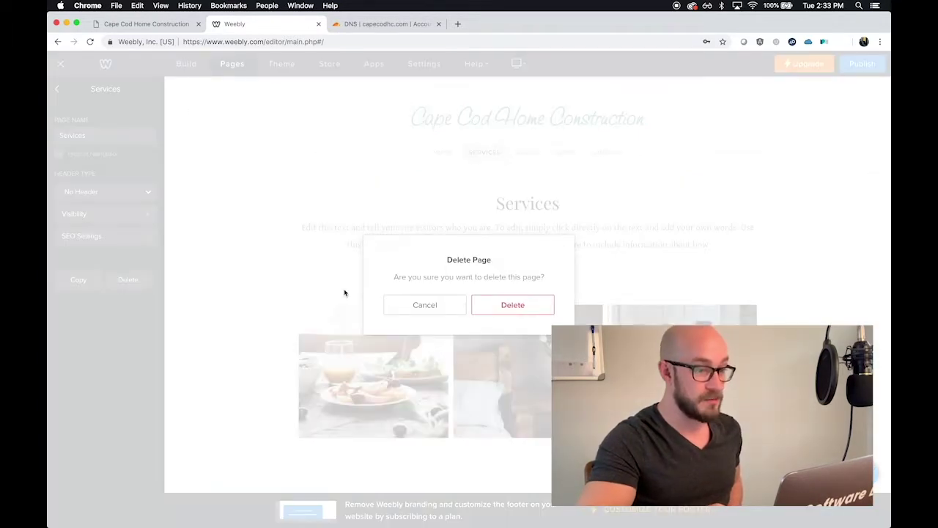
{"action": "left_click", "coordinate": [502, 315]}
{"action": "left_click", "coordinate": [90, 147]}
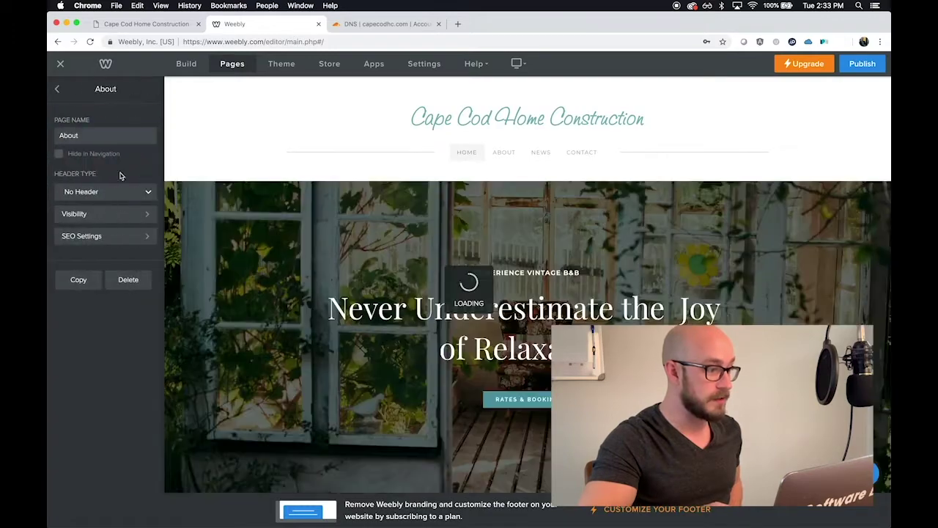
{"action": "left_click", "coordinate": [121, 280]}
{"action": "left_click", "coordinate": [512, 303]}
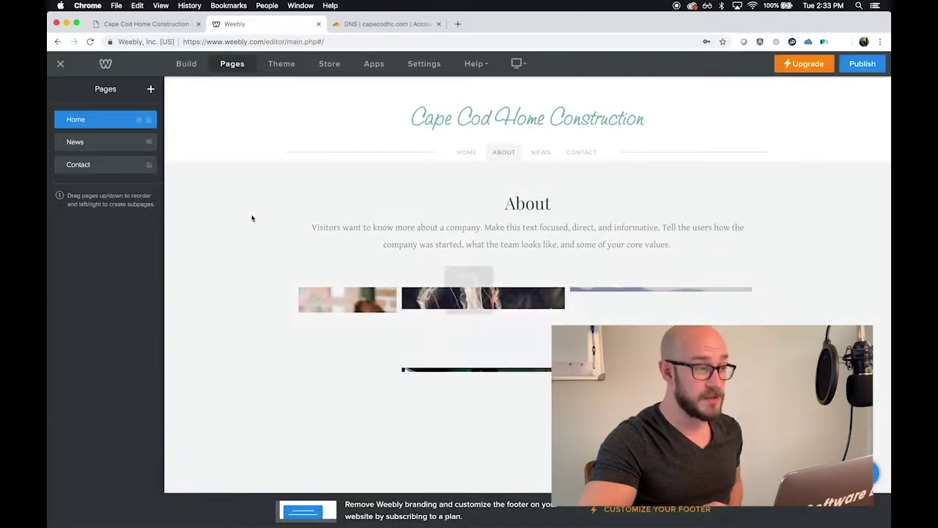
Step: Delete the News and Contact pages, keeping only the Home page
{"action": "left_click", "coordinate": [112, 148]}
{"action": "left_click", "coordinate": [129, 280]}
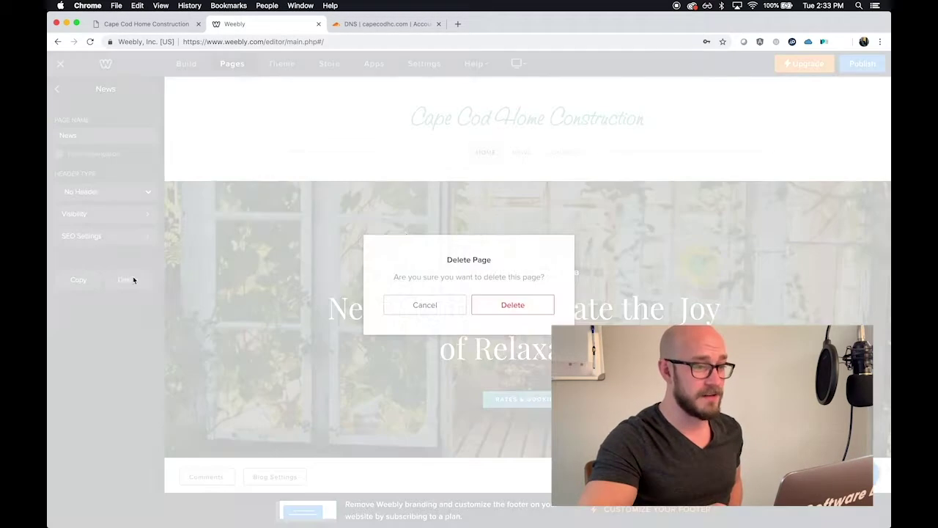
{"action": "left_click", "coordinate": [521, 305]}
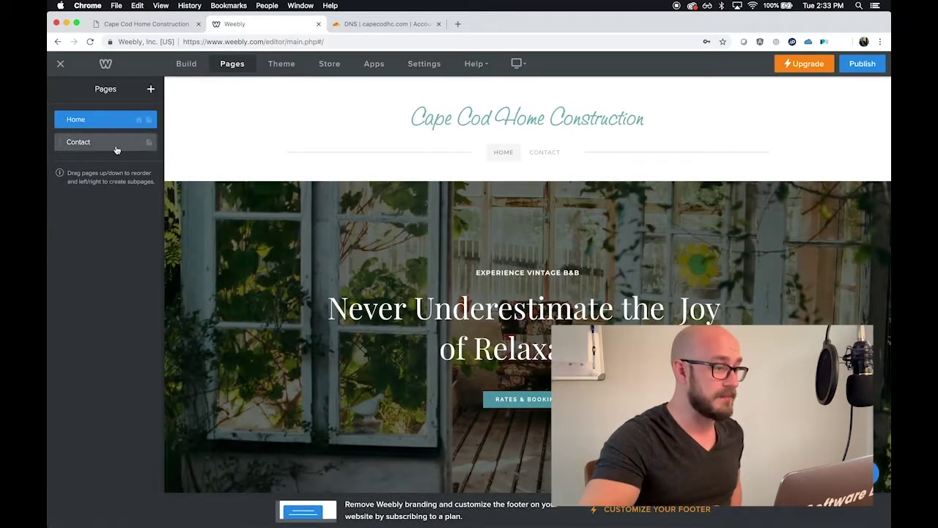
{"action": "left_click", "coordinate": [118, 142]}
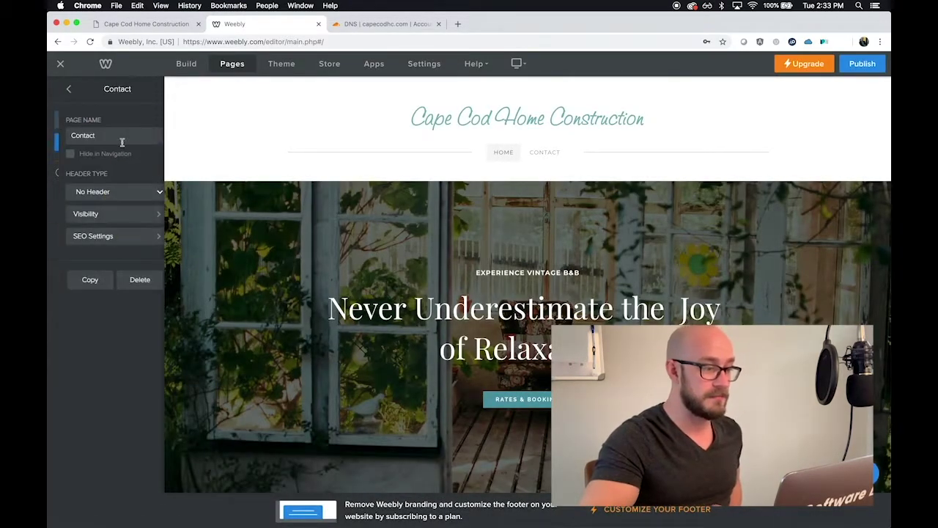
{"action": "left_click", "coordinate": [121, 280]}
{"action": "left_click", "coordinate": [551, 305]}
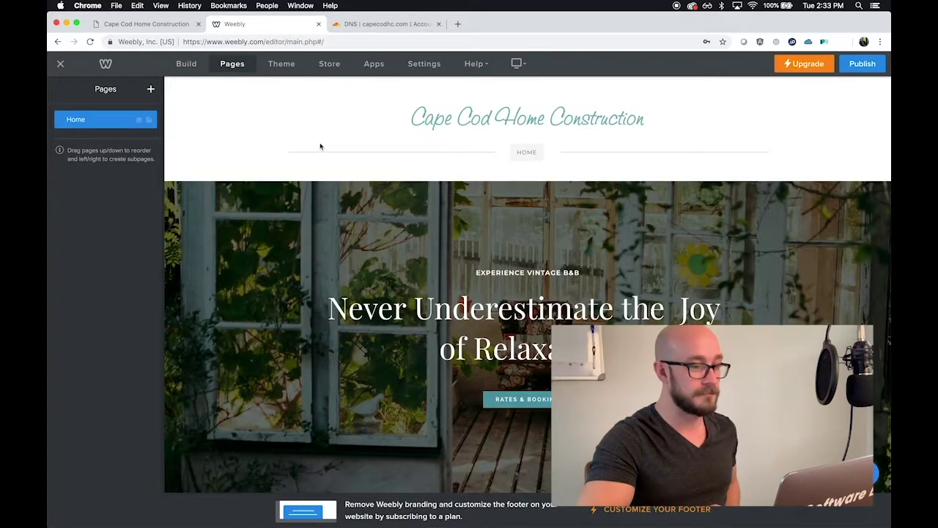
Step: Delete the spacers above the heading text and below the Rates & Booking button in the home page banner
{"action": "scroll", "coordinate": [469, 266], "scroll_direction": "down", "scroll_amount": 3}
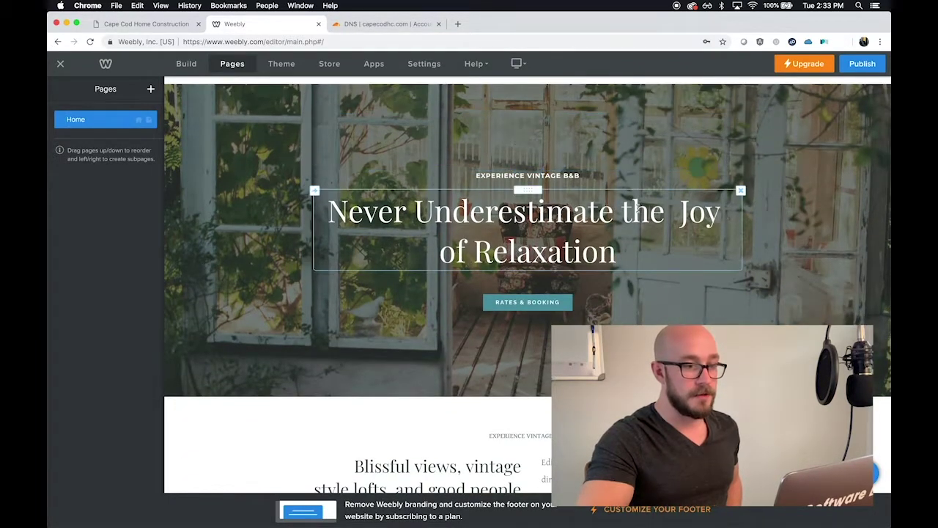
{"action": "scroll", "coordinate": [637, 212], "scroll_direction": "up", "scroll_amount": 3}
{"action": "scroll", "coordinate": [638, 207], "scroll_direction": "down", "scroll_amount": 3}
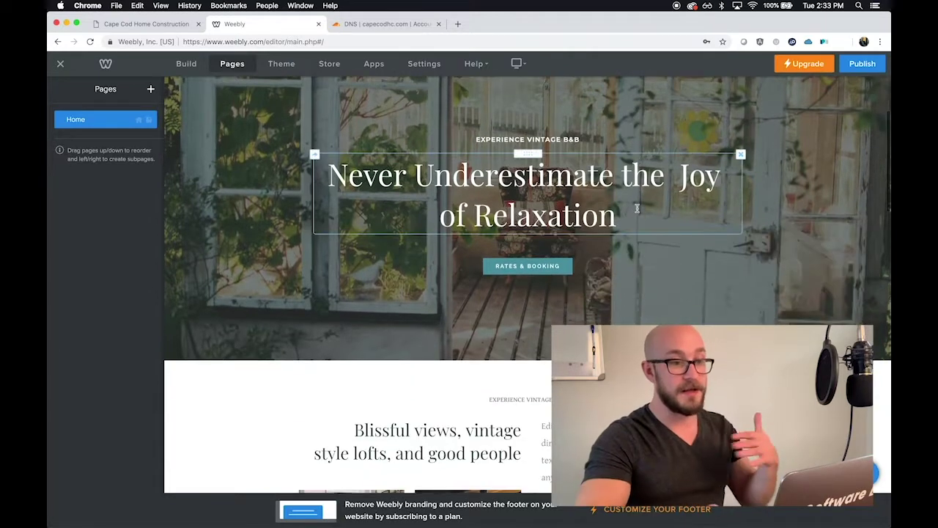
{"action": "scroll", "coordinate": [733, 194], "scroll_direction": "up", "scroll_amount": 3}
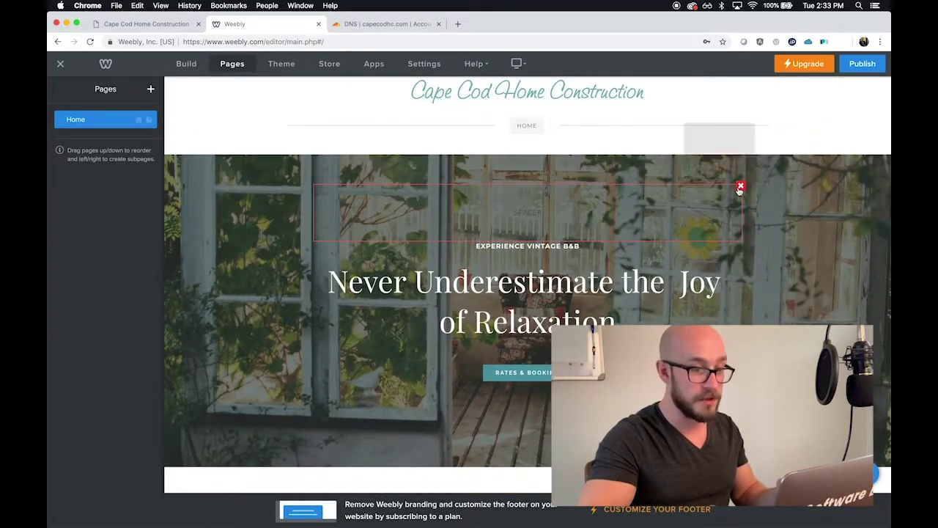
{"action": "left_click", "coordinate": [737, 184]}
{"action": "left_click", "coordinate": [723, 157]}
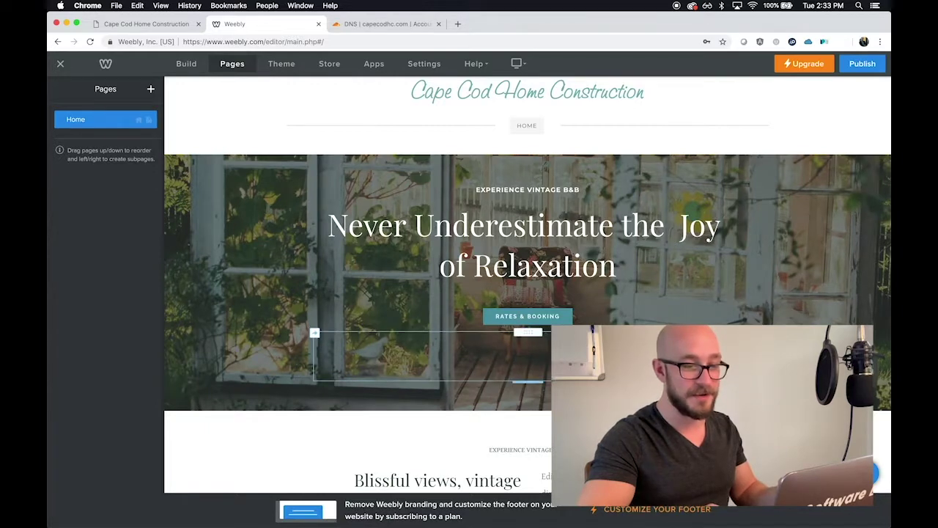
{"action": "left_click", "coordinate": [740, 294]}
{"action": "left_click", "coordinate": [710, 302]}
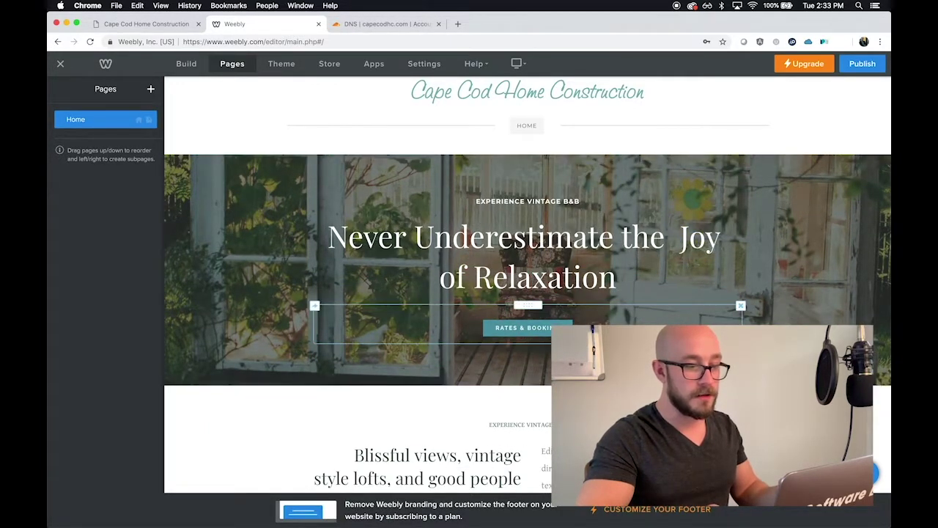
Step: Insert a contact form between the "Blissful views" heading column and the placeholder text column
{"action": "scroll", "coordinate": [762, 312], "scroll_direction": "down", "scroll_amount": 4}
{"action": "scroll", "coordinate": [639, 247], "scroll_direction": "down", "scroll_amount": 4}
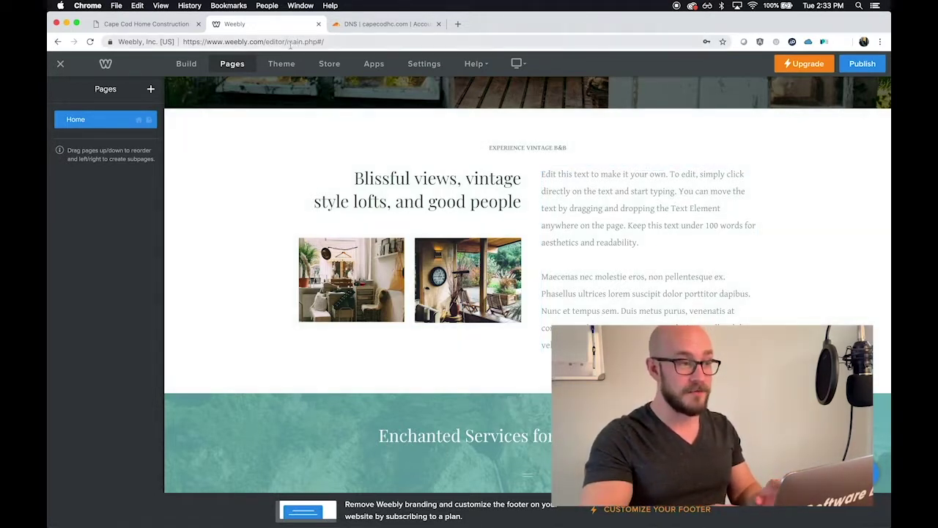
{"action": "left_click", "coordinate": [178, 66]}
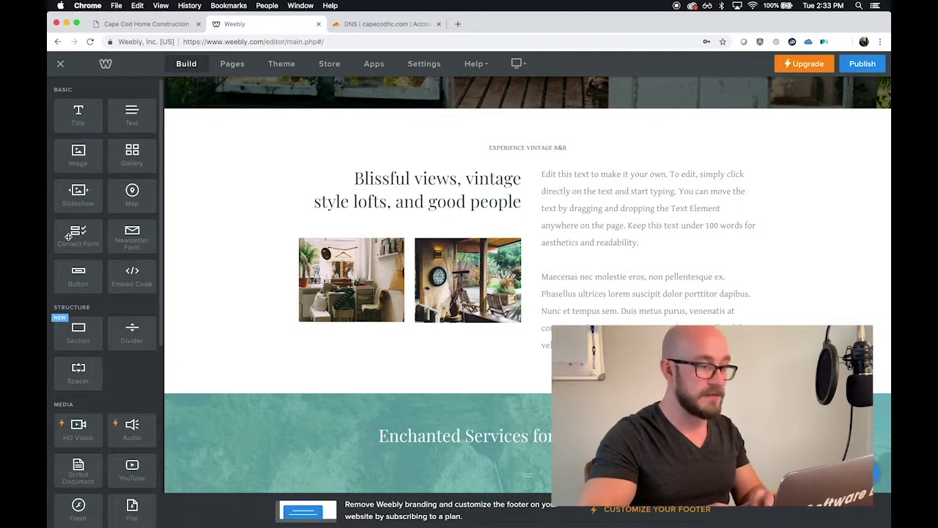
{"action": "left_click_drag", "start_coordinate": [68, 236], "coordinate": [534, 256]}
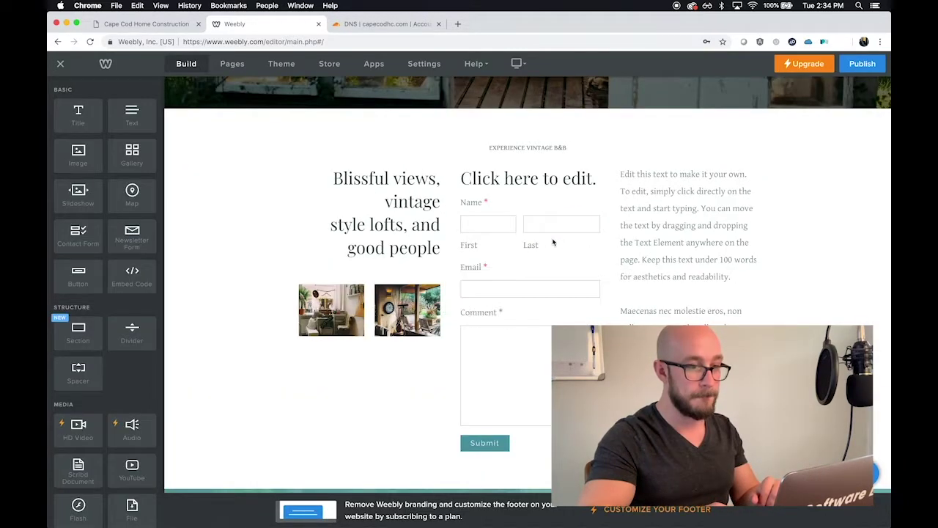
Step: Delete the placeholder text column beside the contact form and the "Experience Vintage B&B" line above the columns
{"action": "left_click", "coordinate": [756, 167]}
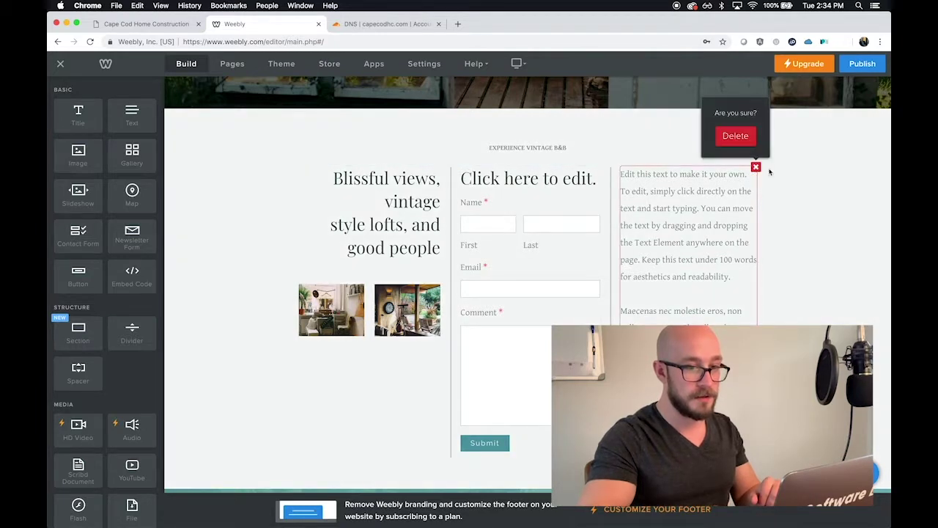
{"action": "left_click", "coordinate": [735, 137]}
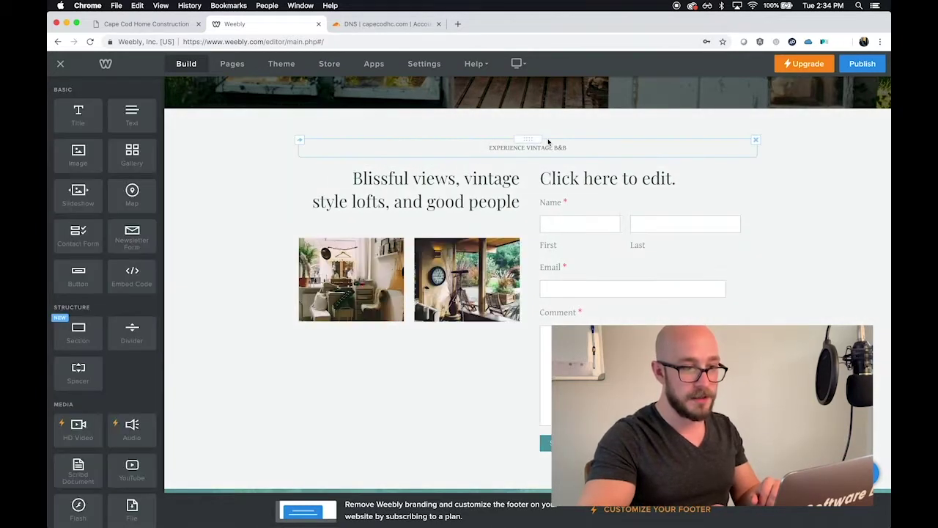
{"action": "left_click", "coordinate": [755, 139]}
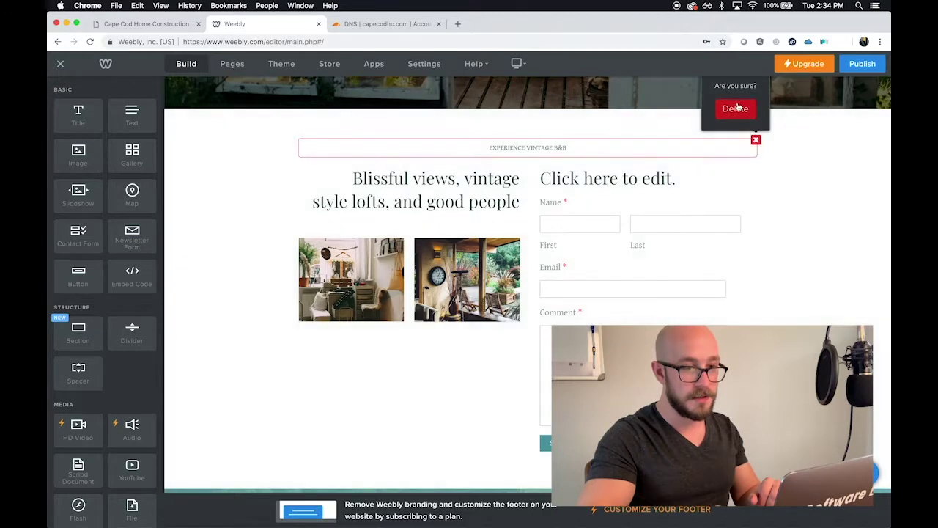
{"action": "left_click", "coordinate": [737, 108]}
Step: Delete the contact form's "Click here to edit" title and its two-part Name field with First and Last boxes
{"action": "left_click", "coordinate": [620, 199]}
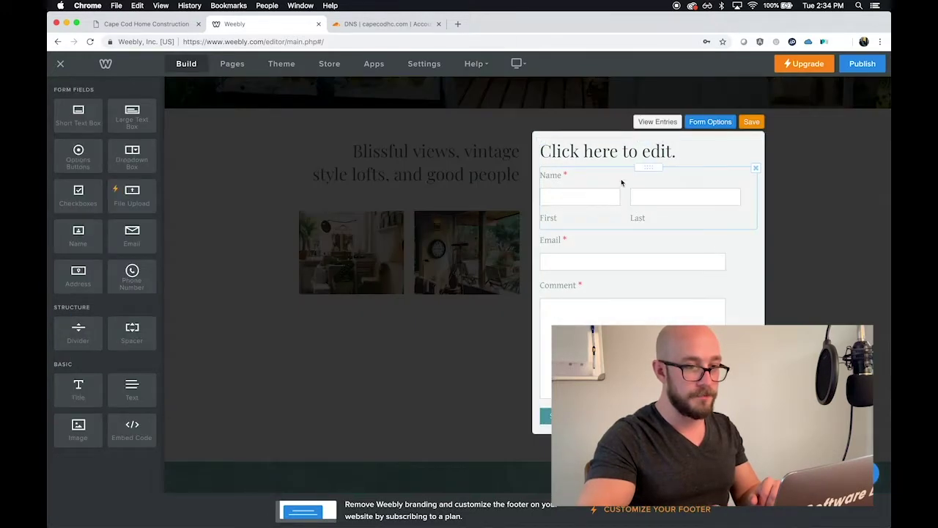
{"action": "left_click", "coordinate": [756, 140]}
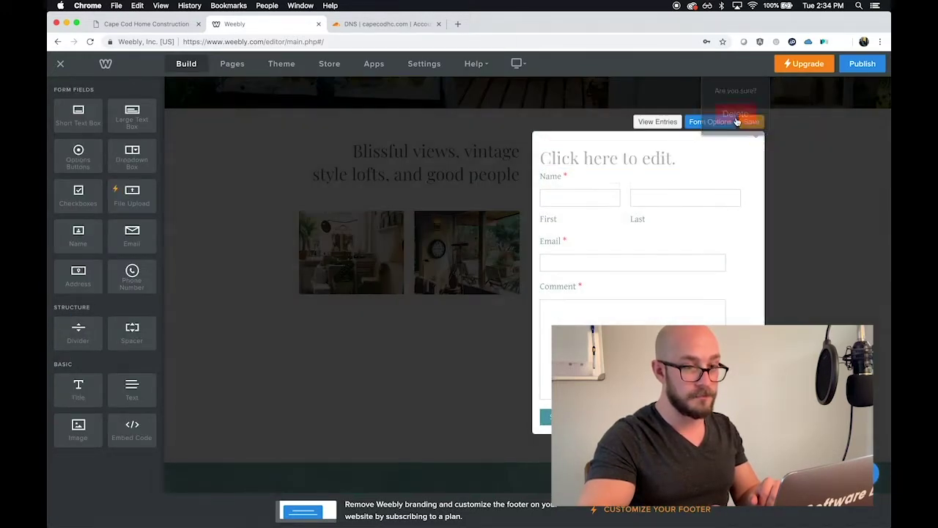
{"action": "left_click", "coordinate": [736, 116]}
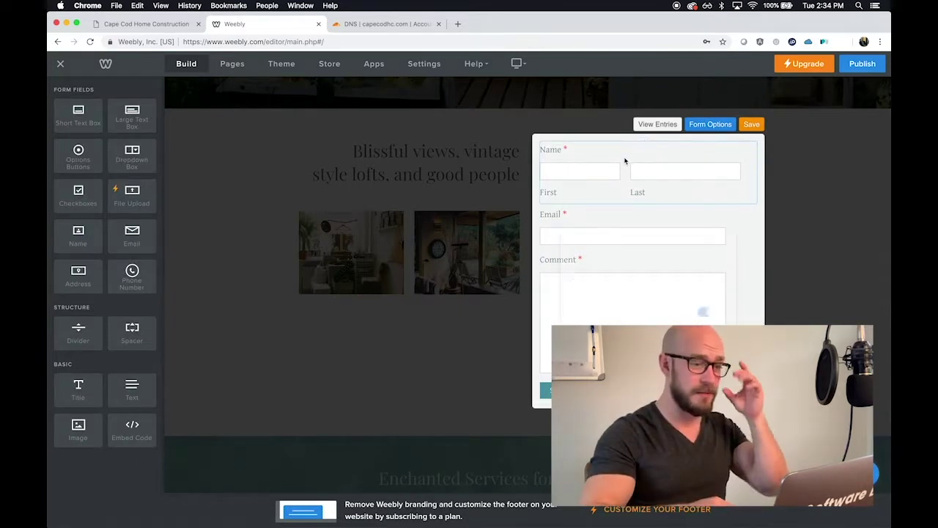
{"action": "left_click", "coordinate": [625, 160]}
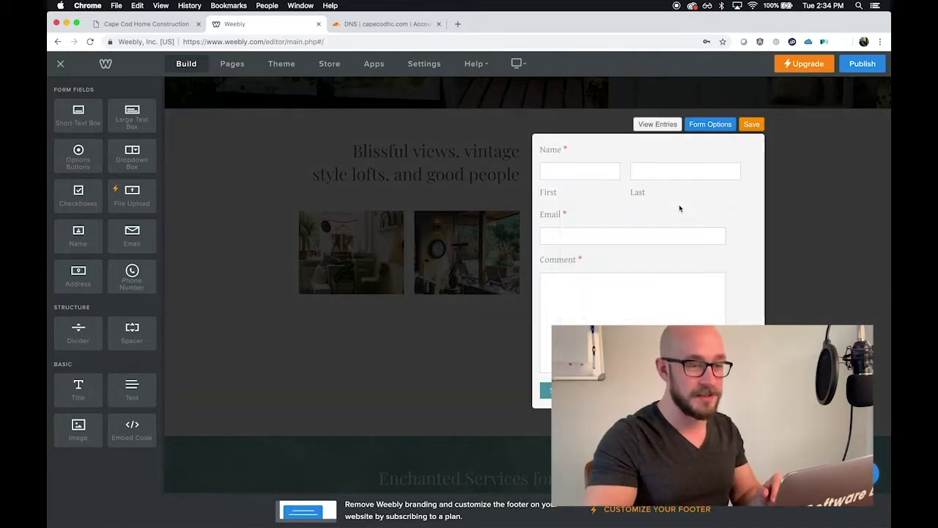
{"action": "left_click", "coordinate": [755, 142]}
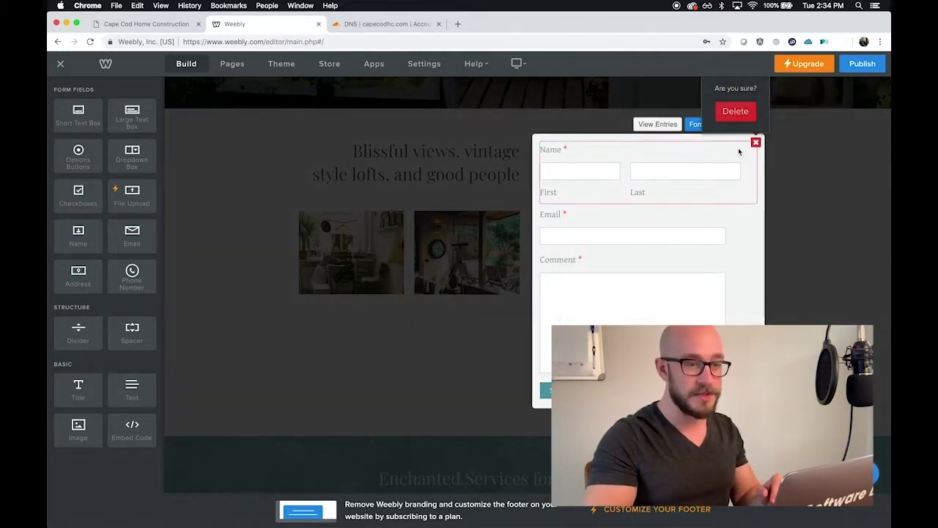
{"action": "left_click", "coordinate": [733, 111]}
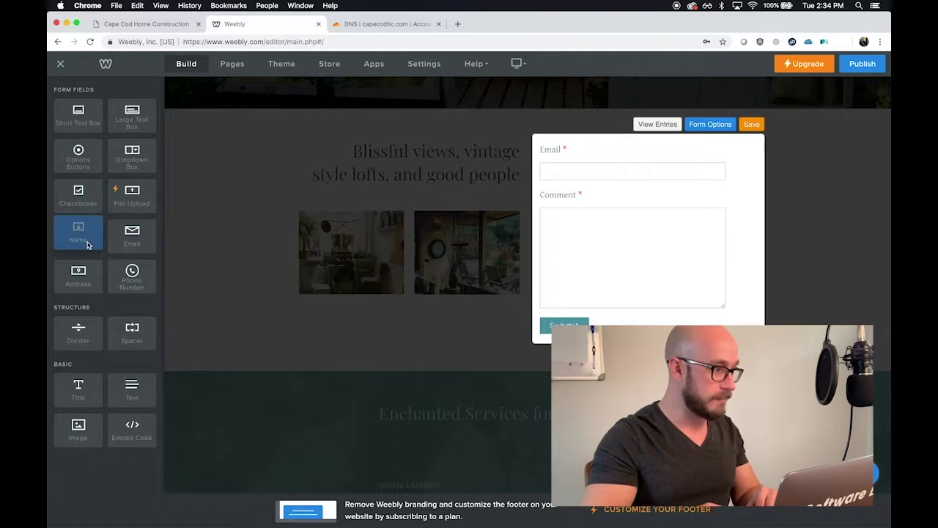
Step: Add a Short Text Box field above Email in the contact form and title it "Name"
{"action": "left_click_drag", "start_coordinate": [553, 194], "coordinate": [587, 147]}
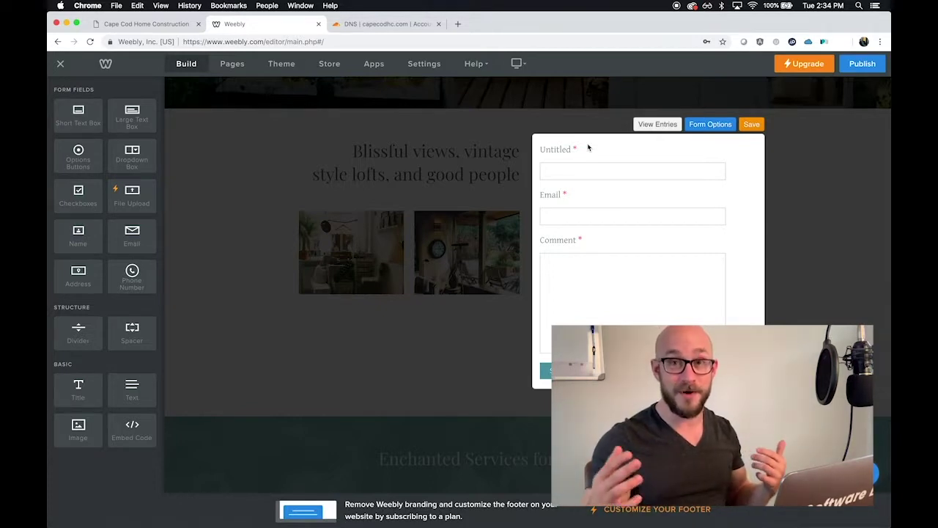
{"action": "left_click", "coordinate": [587, 154]}
{"action": "double_click", "coordinate": [613, 233]}
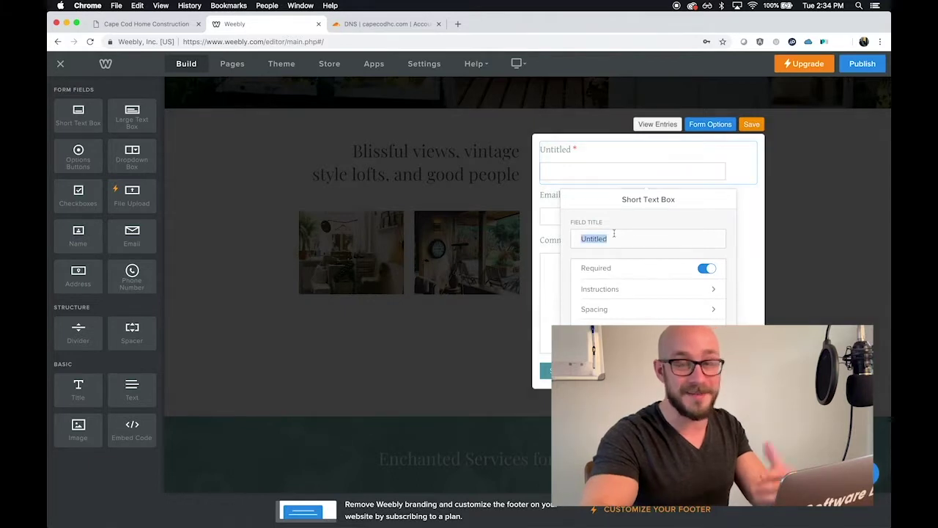
{"action": "type", "text": "Name"}
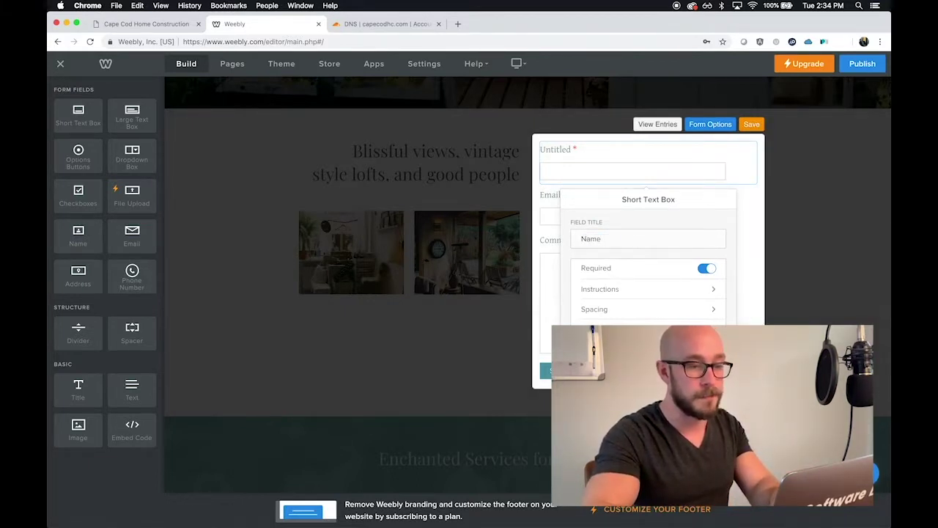
{"action": "key", "text": "Return"}
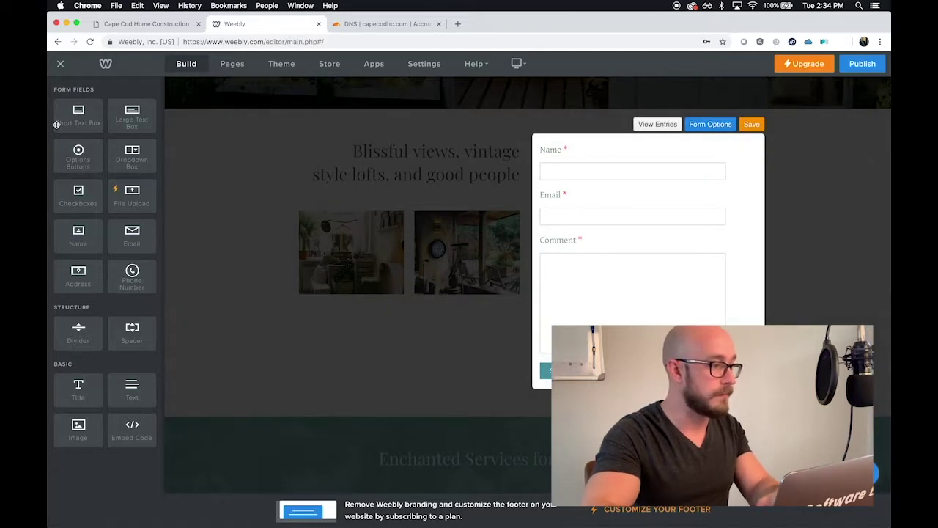
Step: Add a Short Text Box field directly above Comment in the contact form and title it "Phone Number"
{"action": "left_click_drag", "start_coordinate": [74, 116], "coordinate": [637, 238]}
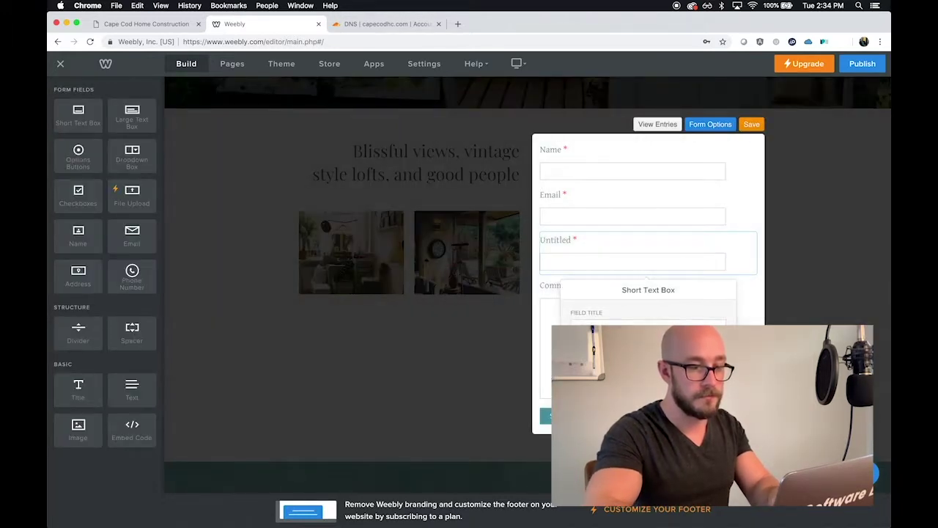
{"action": "type", "text": "Phone Number"}
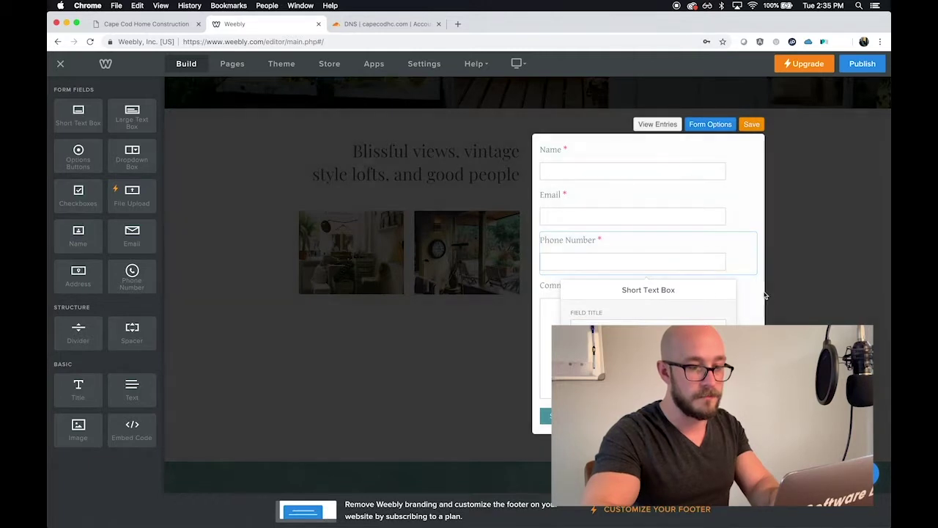
{"action": "left_click", "coordinate": [766, 299]}
Step: Delete the Comment field from the contact form and save the form
{"action": "left_click", "coordinate": [756, 278]}
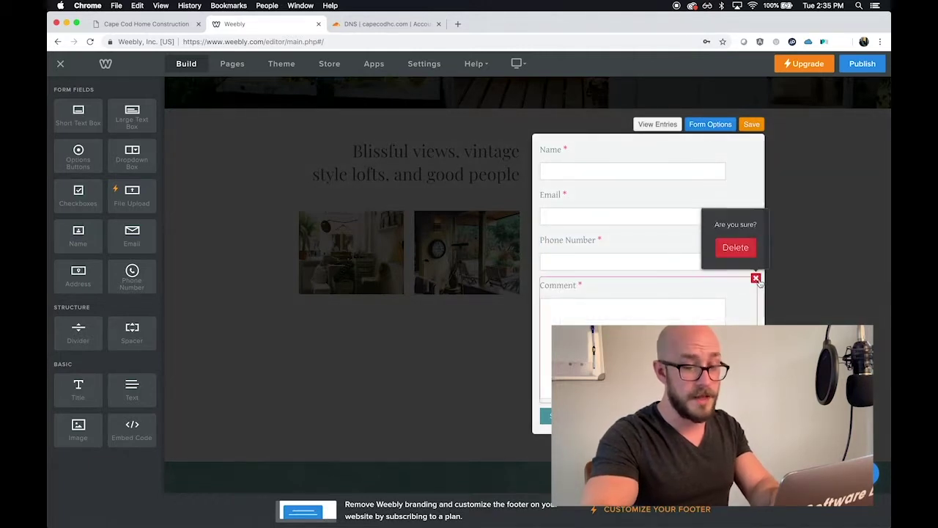
{"action": "left_click", "coordinate": [735, 249]}
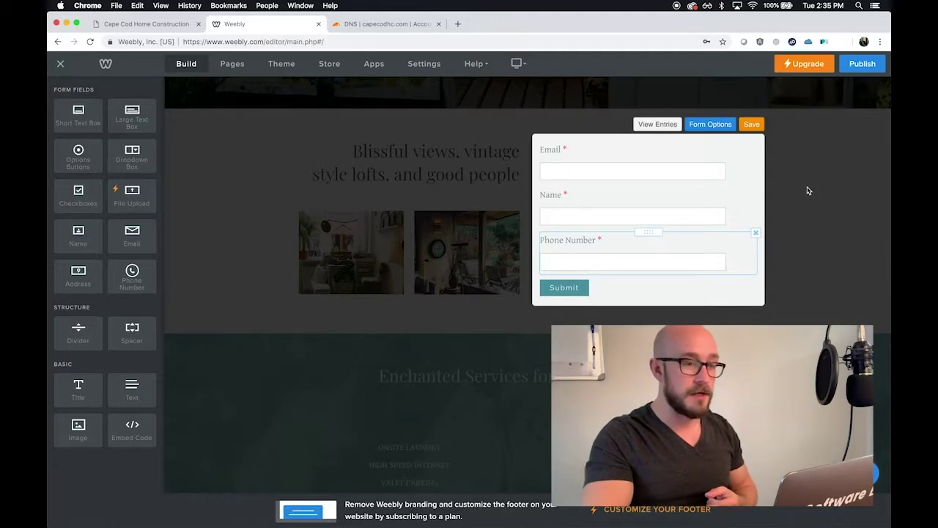
{"action": "left_click", "coordinate": [751, 123]}
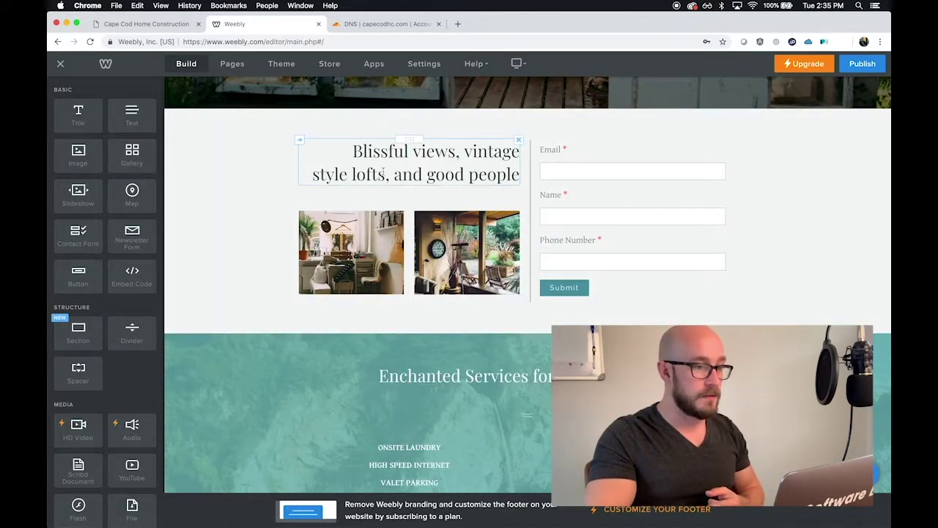
Step: Open the banner heading "Never Underestimate the Joy of Relaxation" for editing
{"action": "scroll", "coordinate": [253, 286], "scroll_direction": "down", "scroll_amount": 1}
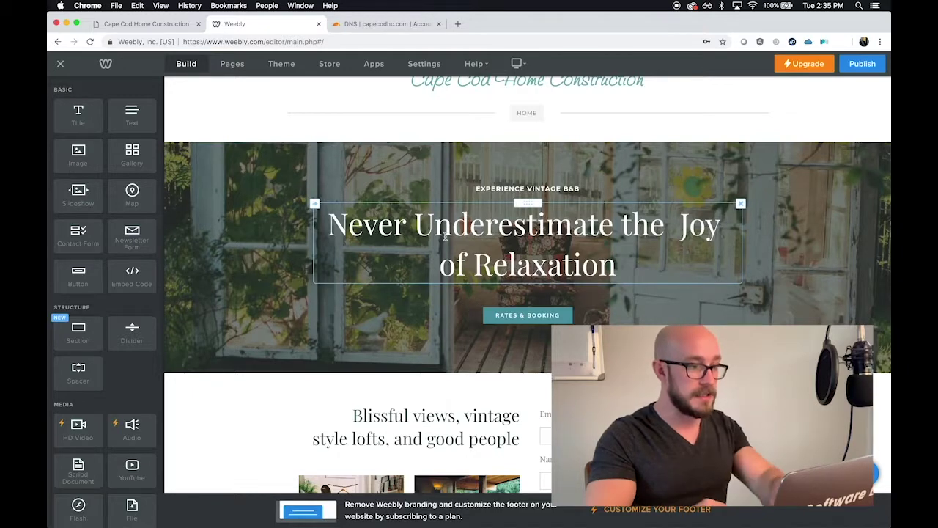
{"action": "left_click", "coordinate": [444, 235]}
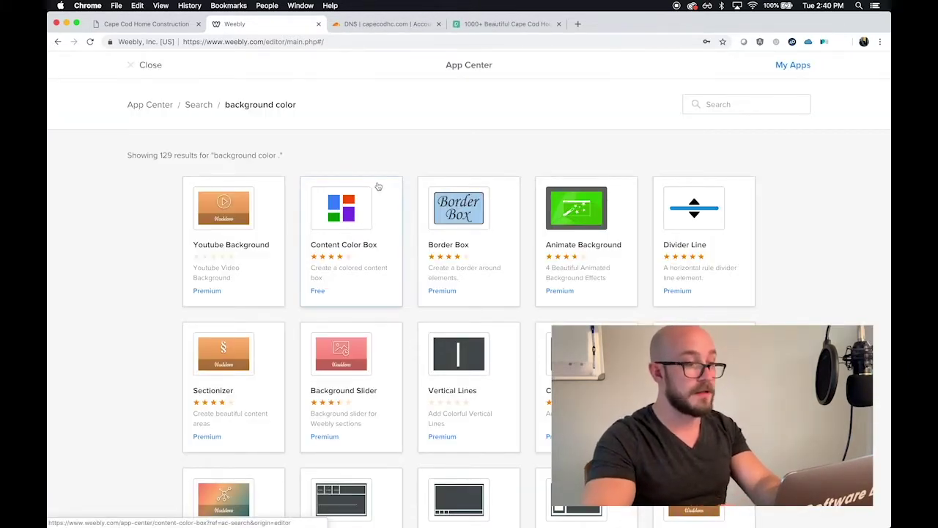
Step: Install the free Content Color Box app on the site and dismiss the website domain chooser
{"action": "left_click", "coordinate": [374, 212]}
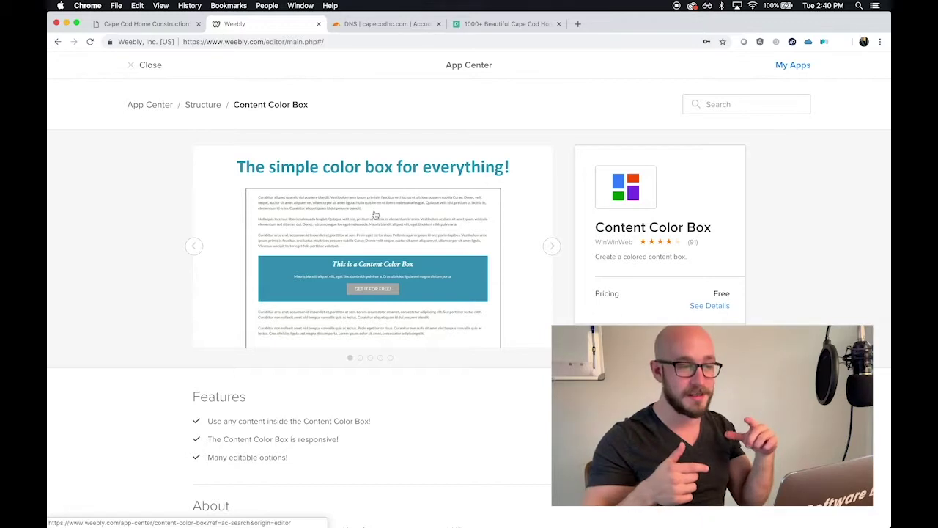
{"action": "left_click", "coordinate": [659, 341]}
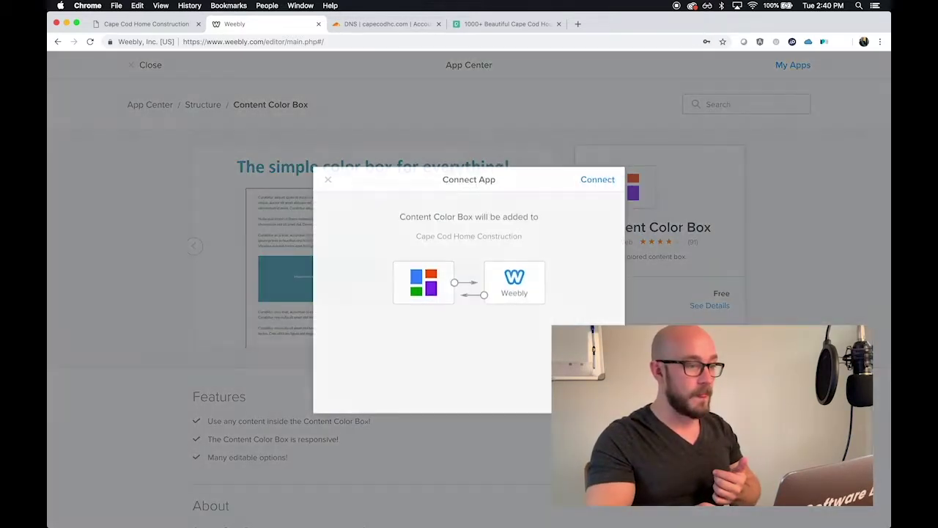
{"action": "left_click", "coordinate": [604, 183]}
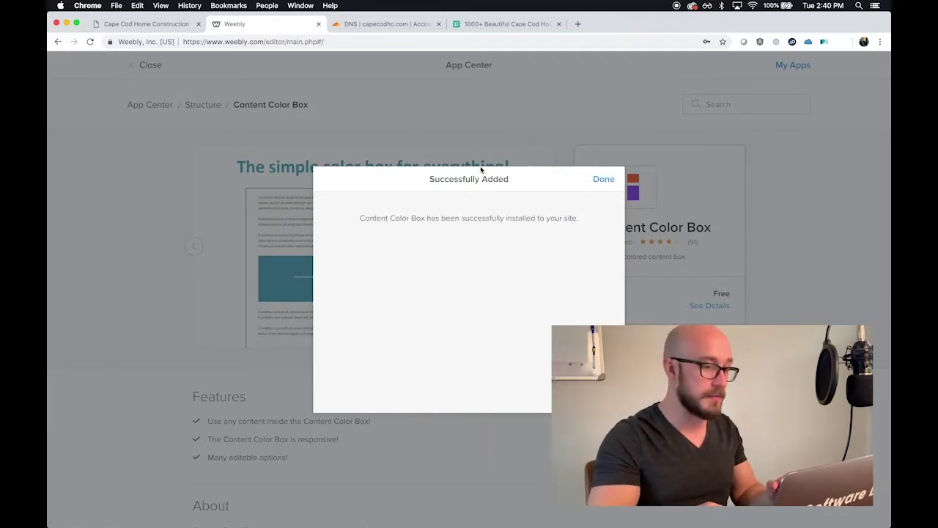
{"action": "left_click", "coordinate": [606, 180]}
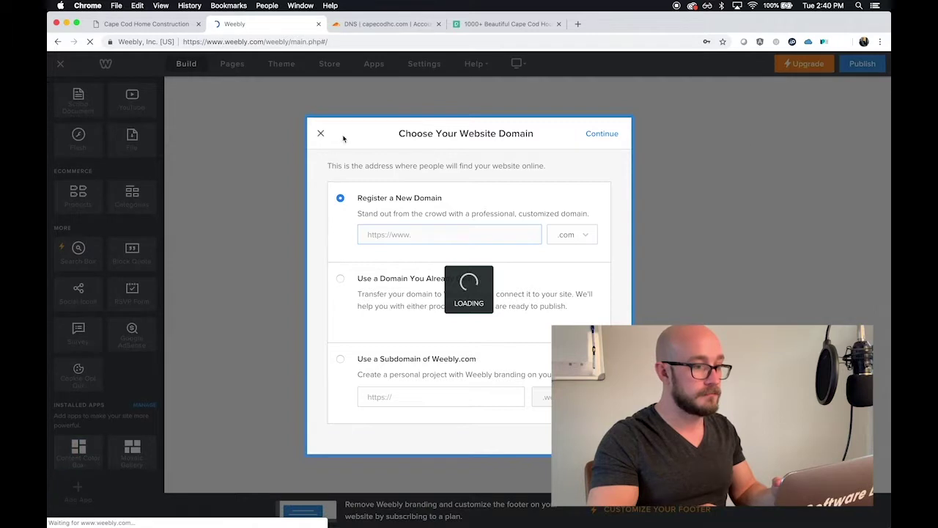
{"action": "left_click", "coordinate": [321, 135]}
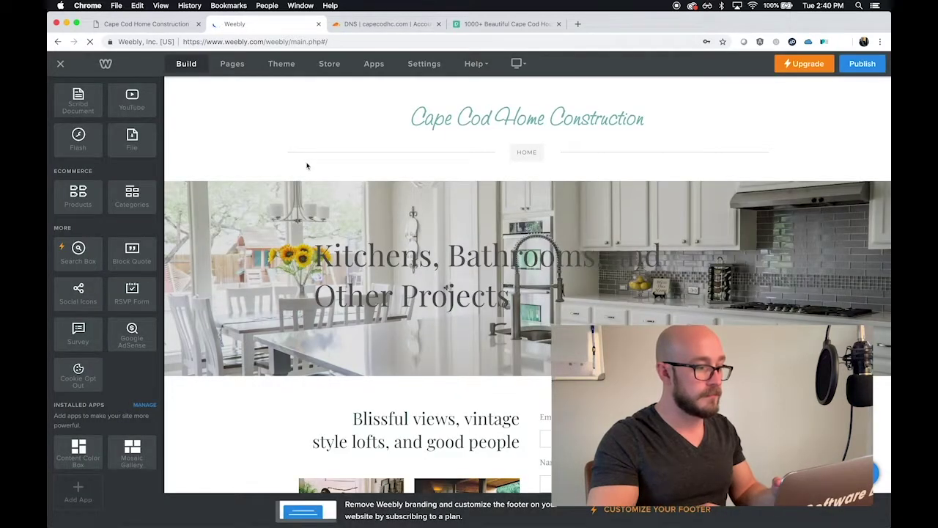
Step: Insert a Content Color Box in the banner and move the "Kitchens, Bathrooms, and Other Projects" heading into it
{"action": "left_click_drag", "start_coordinate": [78, 452], "coordinate": [311, 306]}
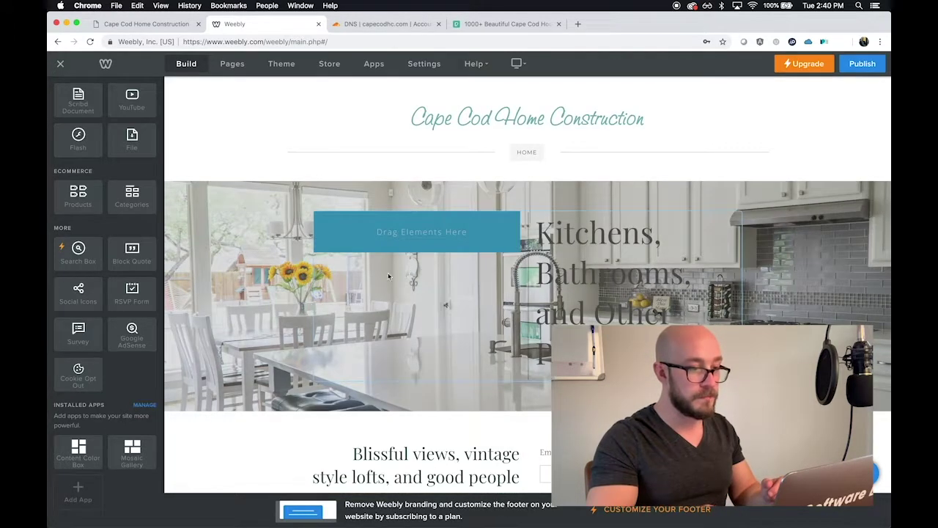
{"action": "left_click", "coordinate": [601, 233]}
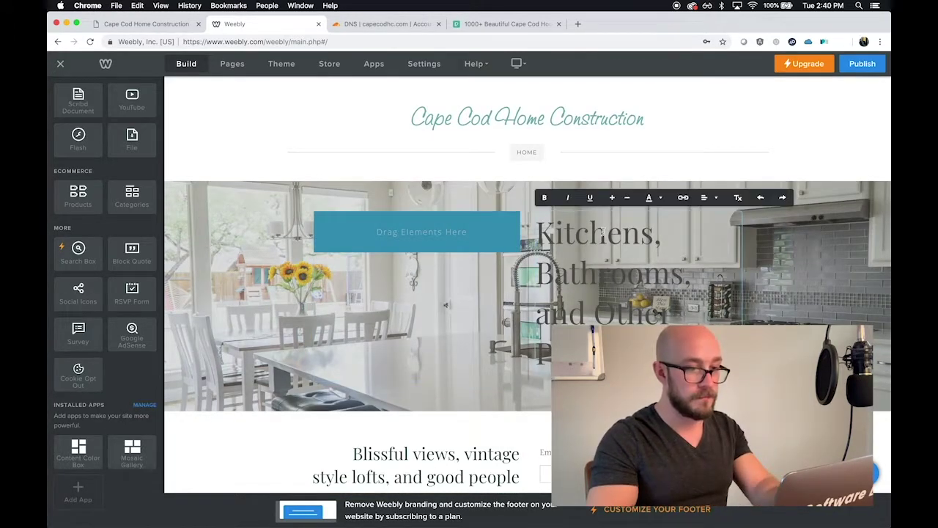
{"action": "left_click", "coordinate": [636, 211]}
{"action": "left_click_drag", "start_coordinate": [636, 212], "coordinate": [431, 231]}
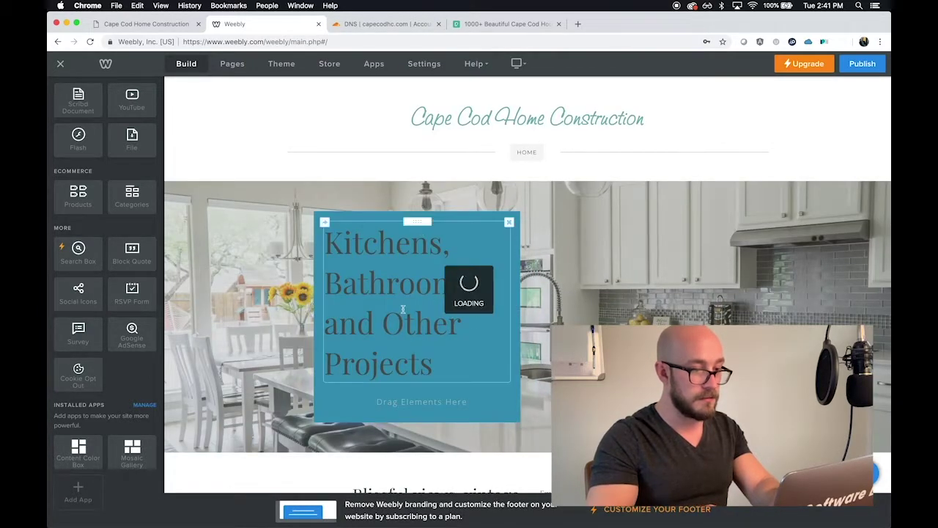
Step: Set the text color of the whole "Kitchens, Bathrooms, and Other Projects" heading to white (#ffffff)
{"action": "left_click", "coordinate": [539, 282]}
{"action": "key", "text": "super+a"}
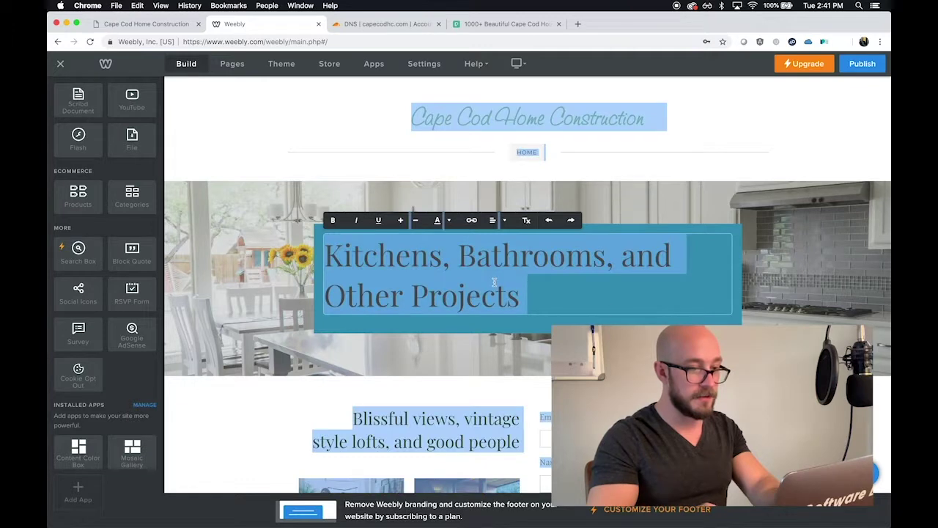
{"action": "left_click", "coordinate": [549, 301]}
{"action": "key", "text": "super+a"}
{"action": "left_click", "coordinate": [447, 220]}
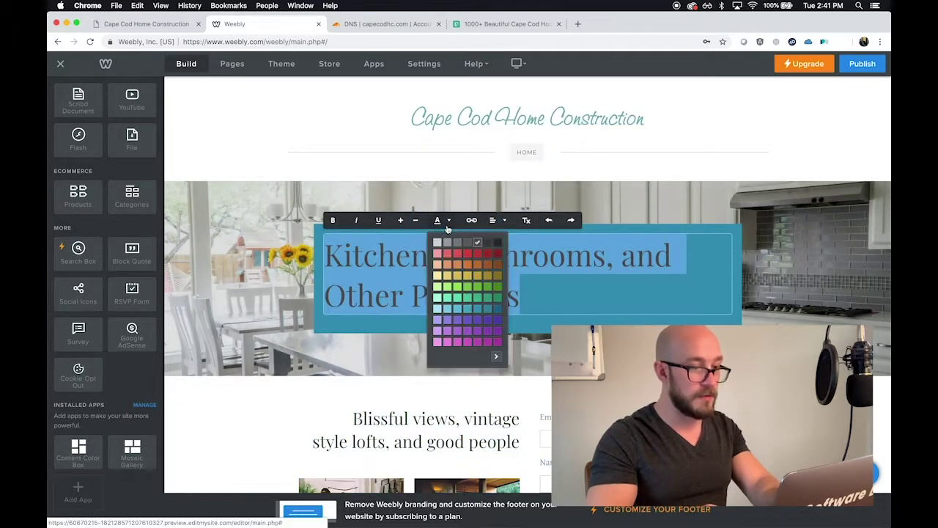
{"action": "left_click", "coordinate": [436, 242]}
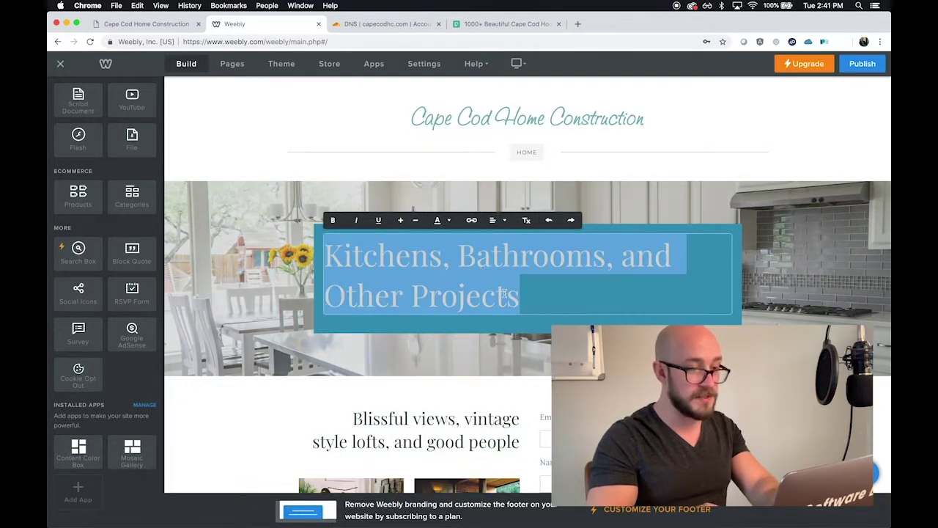
{"action": "left_click", "coordinate": [442, 227]}
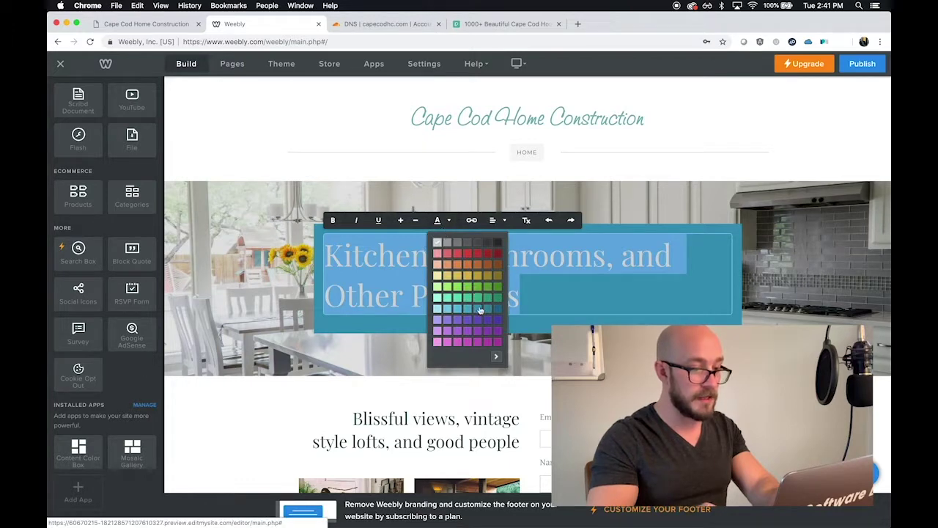
{"action": "left_click", "coordinate": [496, 357]}
{"action": "left_click", "coordinate": [533, 355]}
{"action": "type", "text": "#ffffff"}
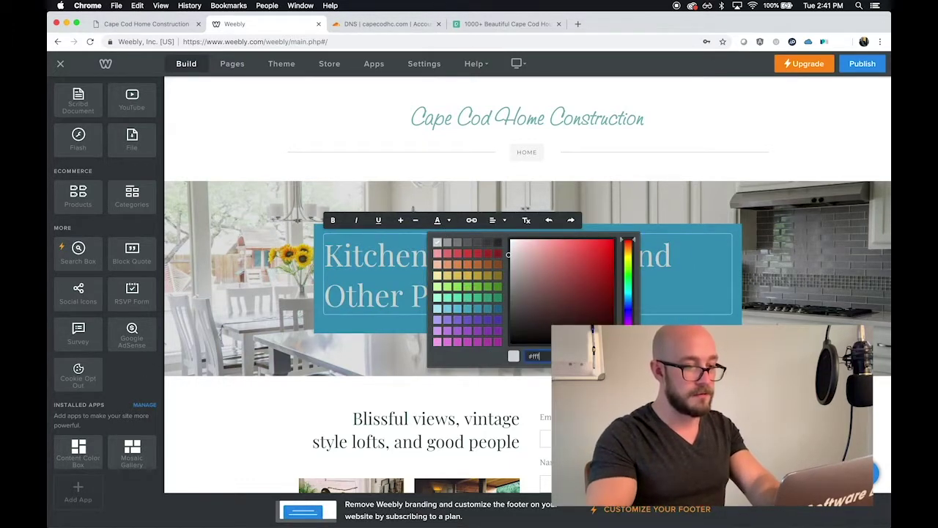
{"action": "key", "text": "Return"}
Step: Change the background color of the banner's Content Color Box to dark gray
{"action": "left_click", "coordinate": [389, 334]}
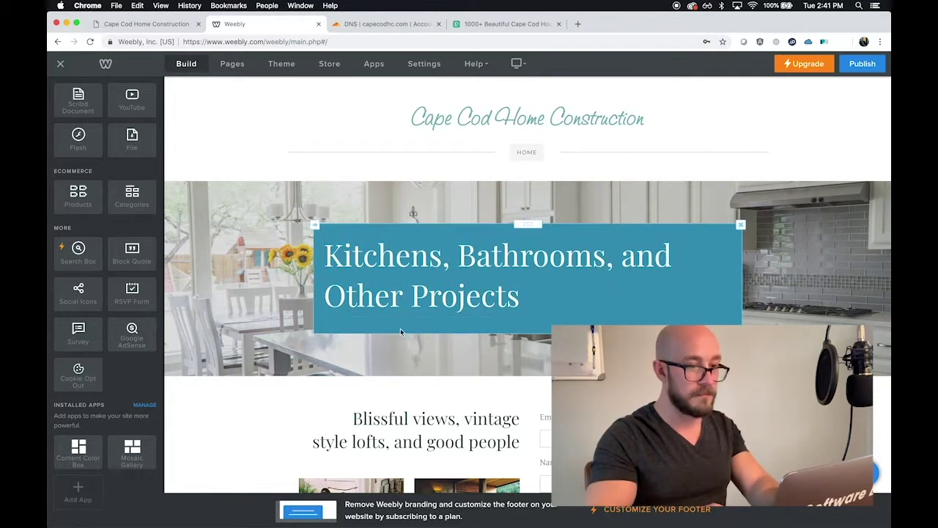
{"action": "left_click", "coordinate": [402, 329]}
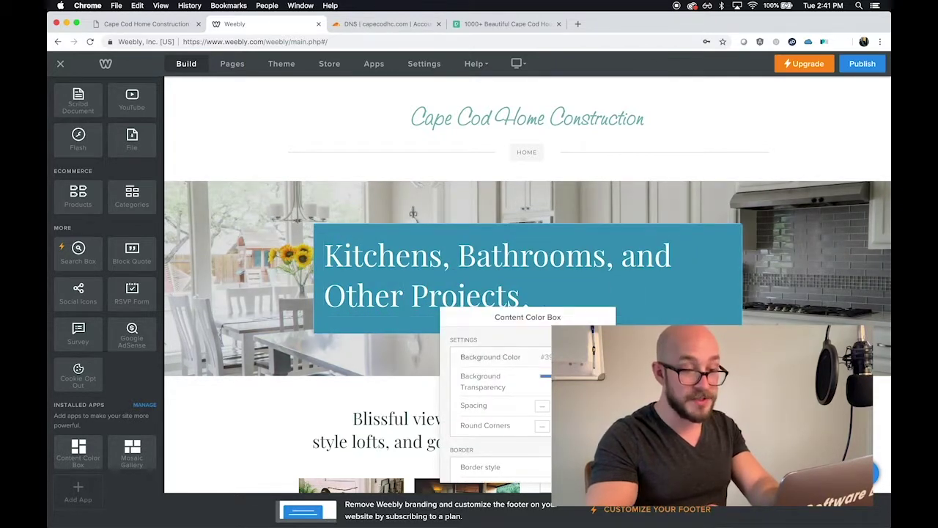
{"action": "left_click", "coordinate": [498, 356]}
{"action": "left_click", "coordinate": [497, 348]}
{"action": "left_click", "coordinate": [628, 323]}
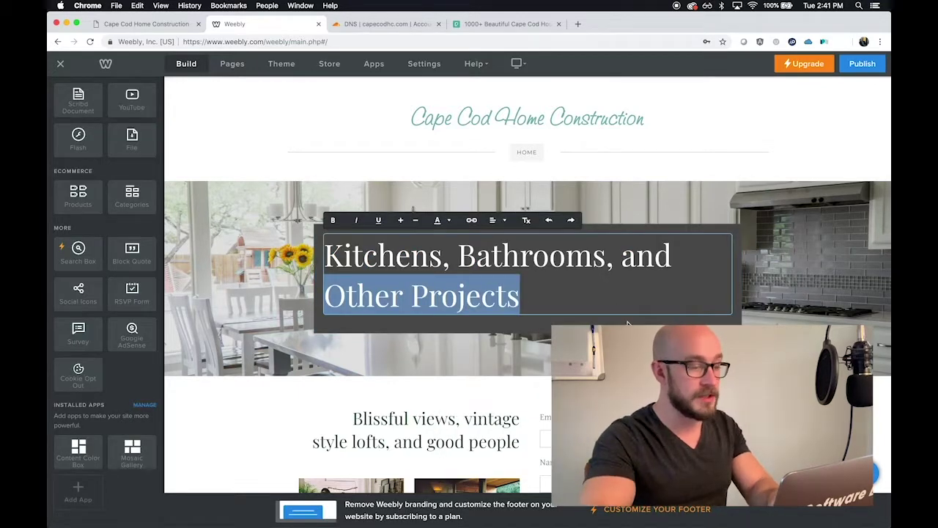
Step: Replace "Other Projects" in the banner heading with "So Much More..." and finish editing the text
{"action": "type", "text": "So"}
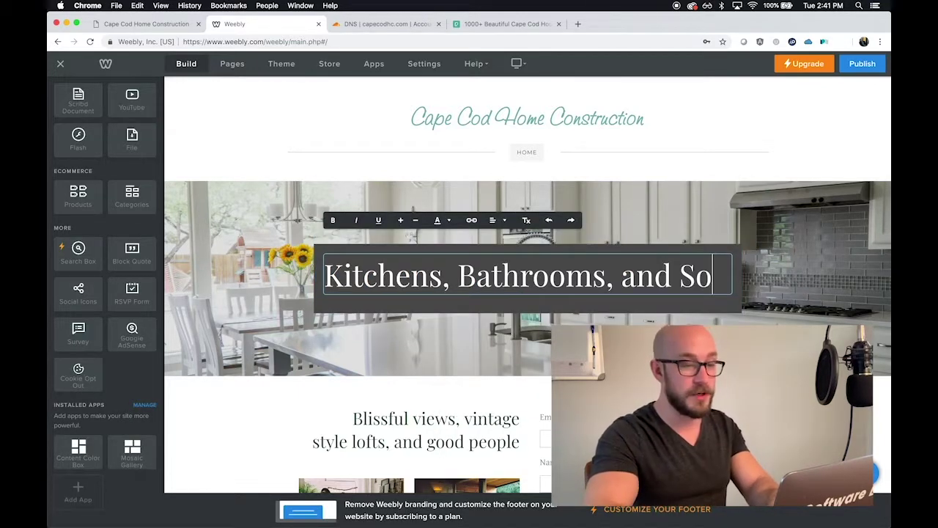
{"action": "type", "text": " Much"}
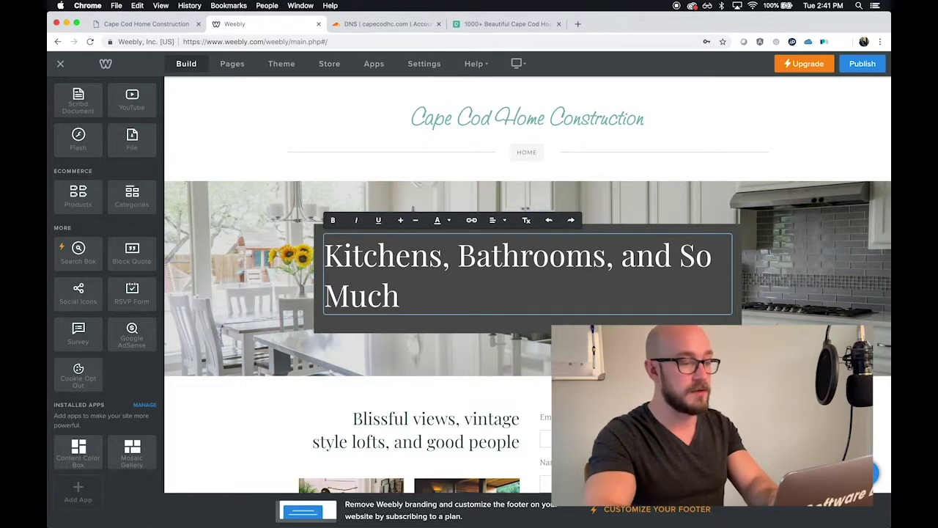
{"action": "type", "text": " MOre"}
{"action": "key", "text": "BackSpace"}
{"action": "key", "text": "BackSpace"}
{"action": "key", "text": "BackSpace"}
{"action": "type", "text": "ore"}
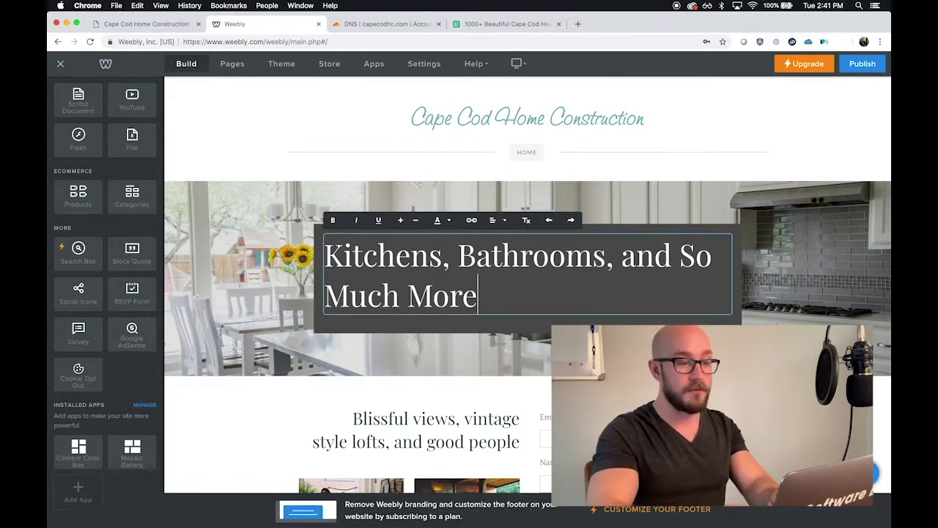
{"action": "type", "text": "..."}
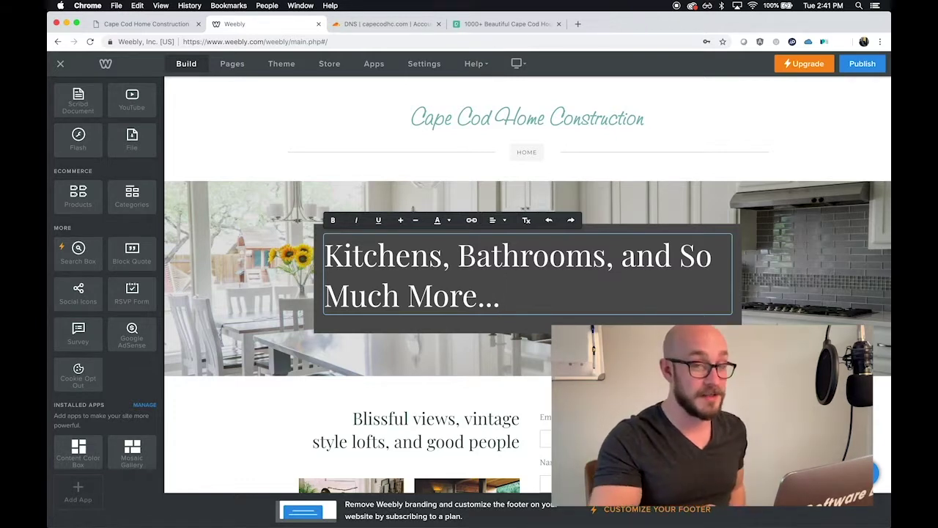
{"action": "key", "text": "Escape"}
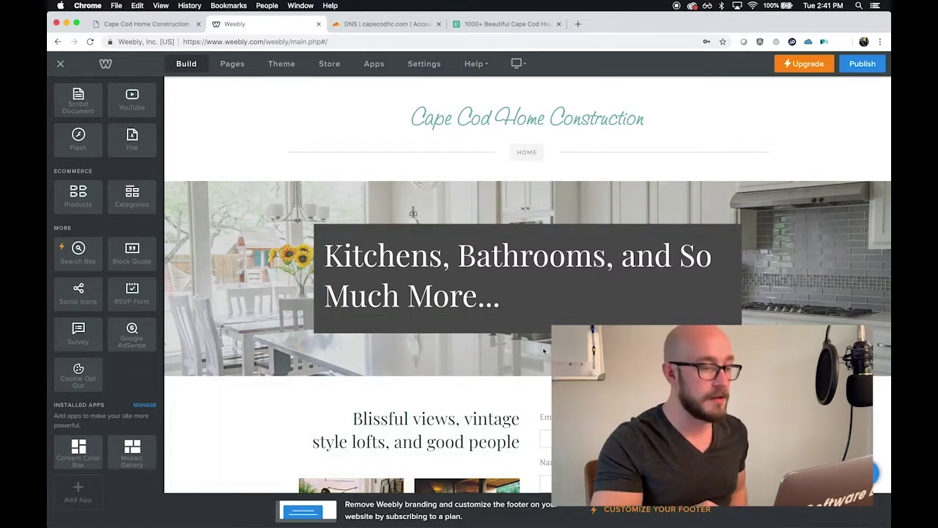
Step: Replace the heading text beside the contact form with "Get Your Free Estimate Today!"
{"action": "scroll", "coordinate": [544, 351], "scroll_direction": "down", "scroll_amount": 3}
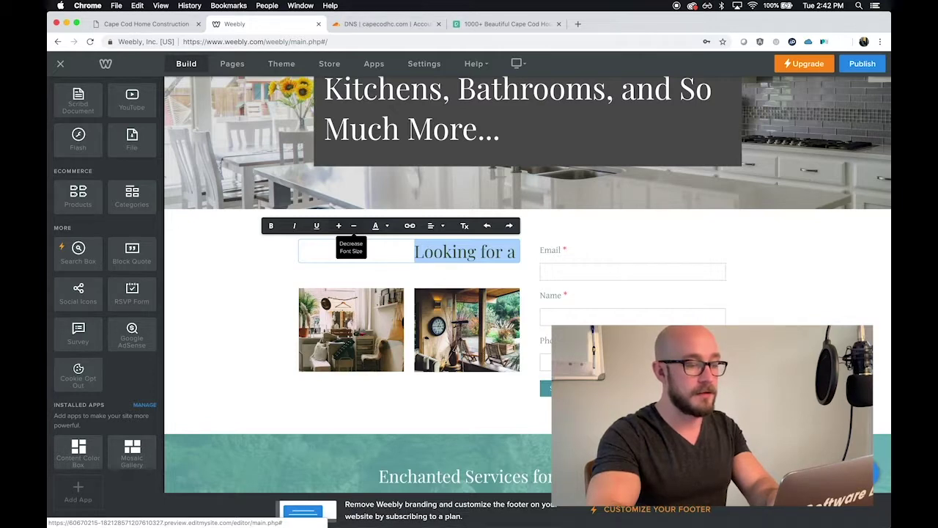
{"action": "type", "text": "Fill OUt Th"}
{"action": "key", "text": "super+a"}
{"action": "type", "text": "Fill"}
{"action": "key", "text": "super+a"}
{"action": "key", "text": "BackSpace"}
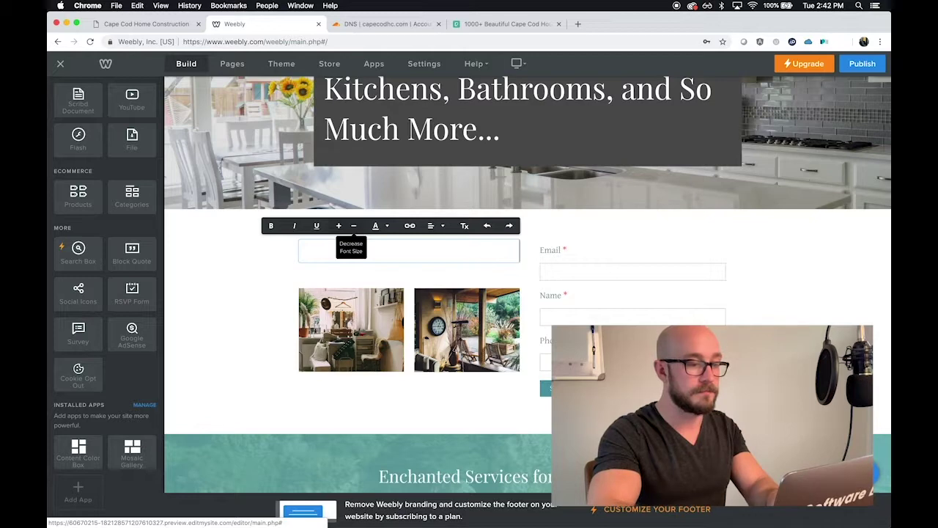
{"action": "type", "text": "Get Your Free"}
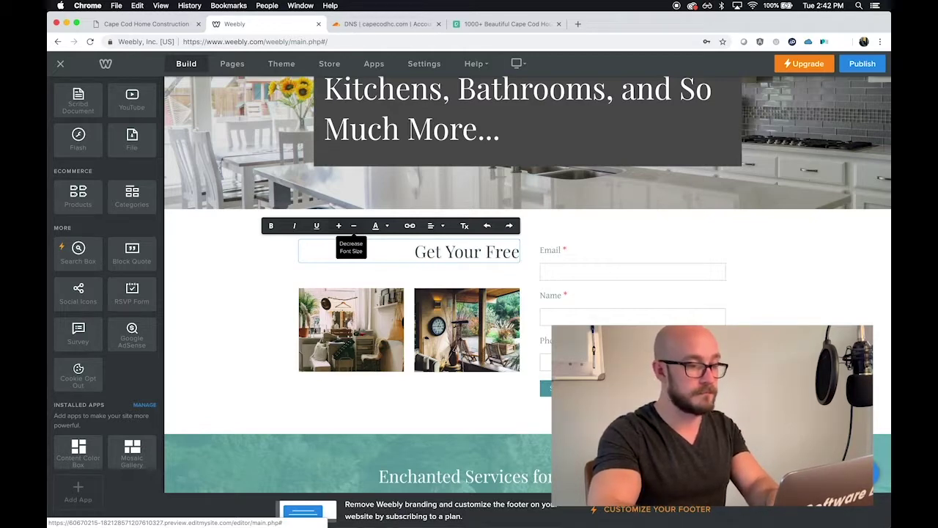
{"action": "type", "text": " Es"}
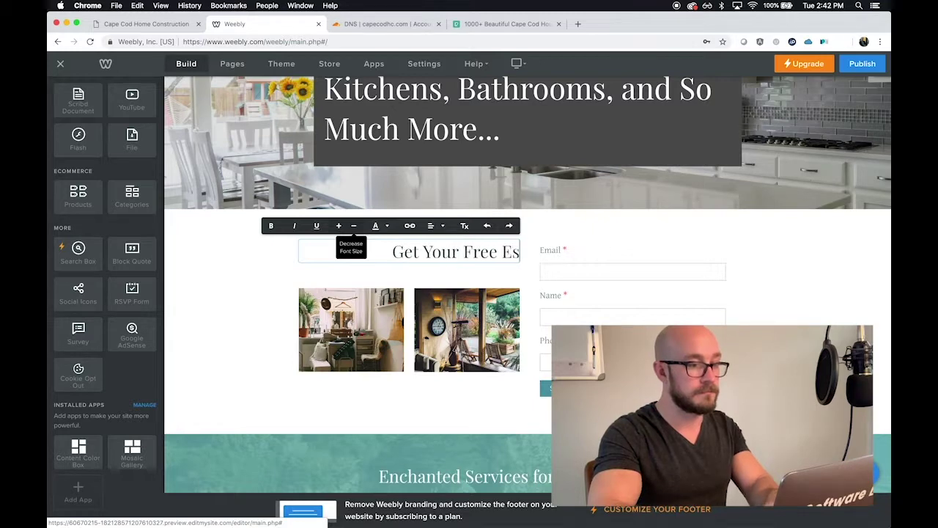
{"action": "type", "text": "timate T"}
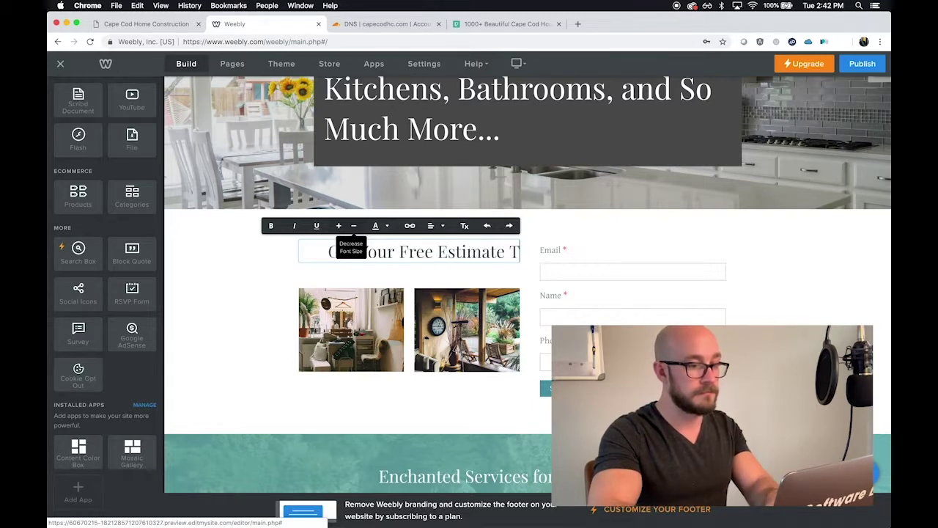
{"action": "type", "text": "oday!"}
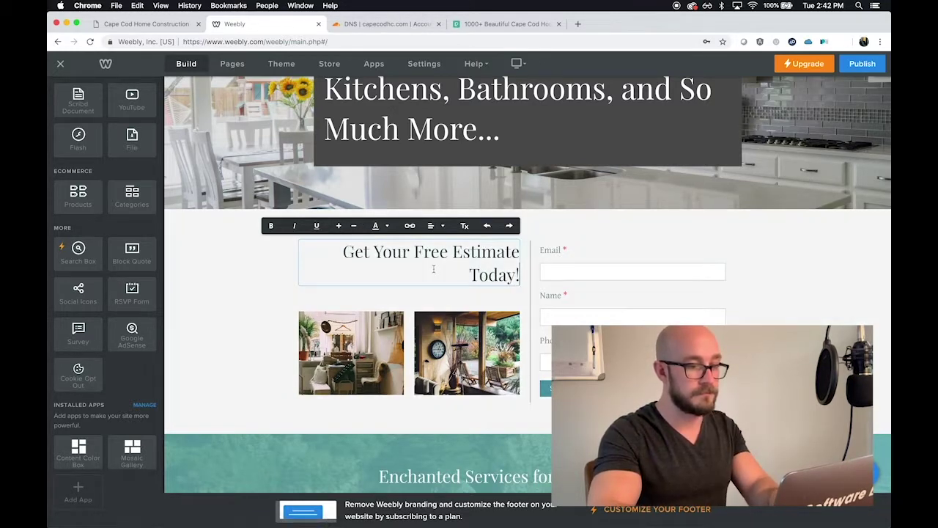
{"action": "left_click", "coordinate": [435, 307]}
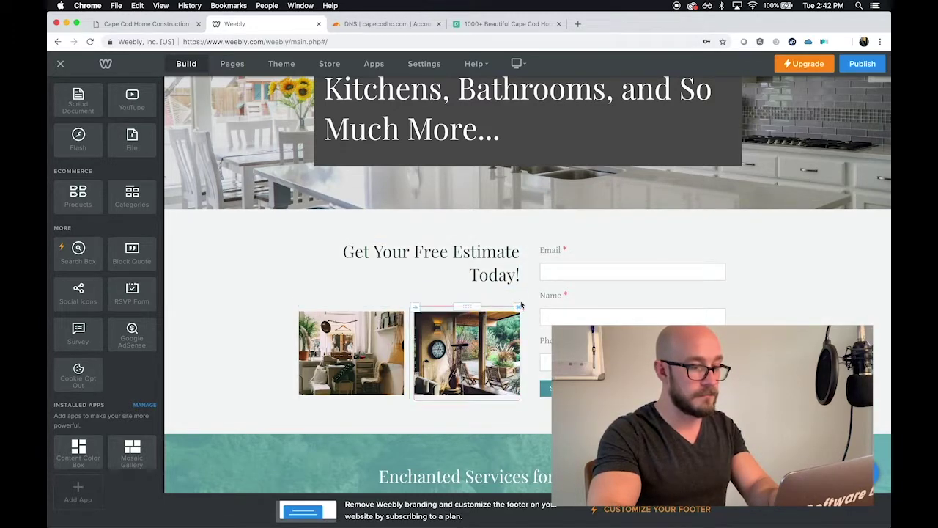
Step: Replace the patio photo below the "Get Your Free Estimate Today!" heading with wood-floors.jpeg uploaded from the computer
{"action": "left_click", "coordinate": [504, 325]}
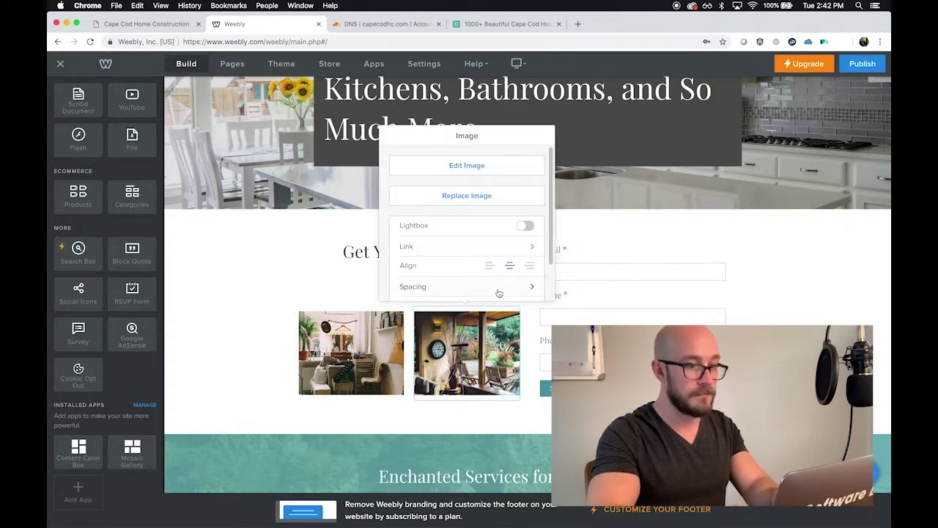
{"action": "left_click", "coordinate": [507, 193]}
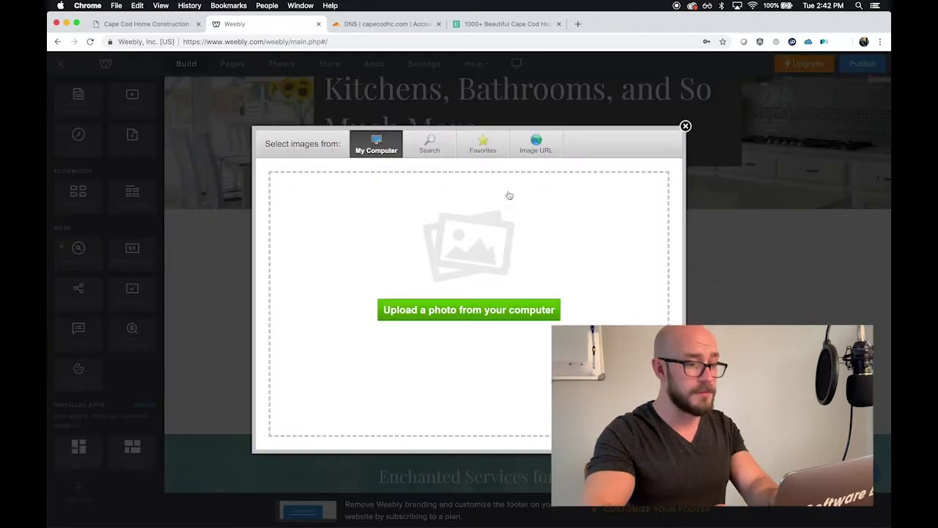
{"action": "left_click", "coordinate": [442, 311]}
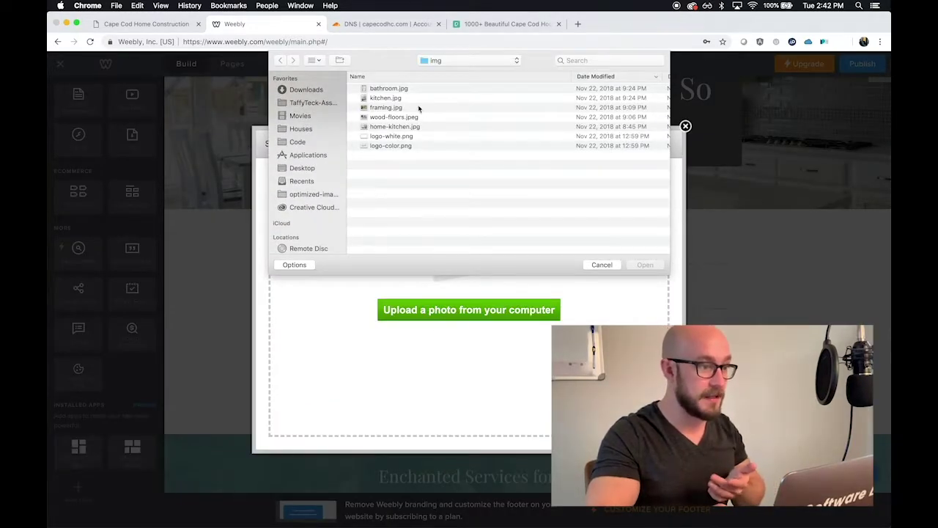
{"action": "left_click", "coordinate": [418, 109]}
{"action": "double_click", "coordinate": [416, 117]}
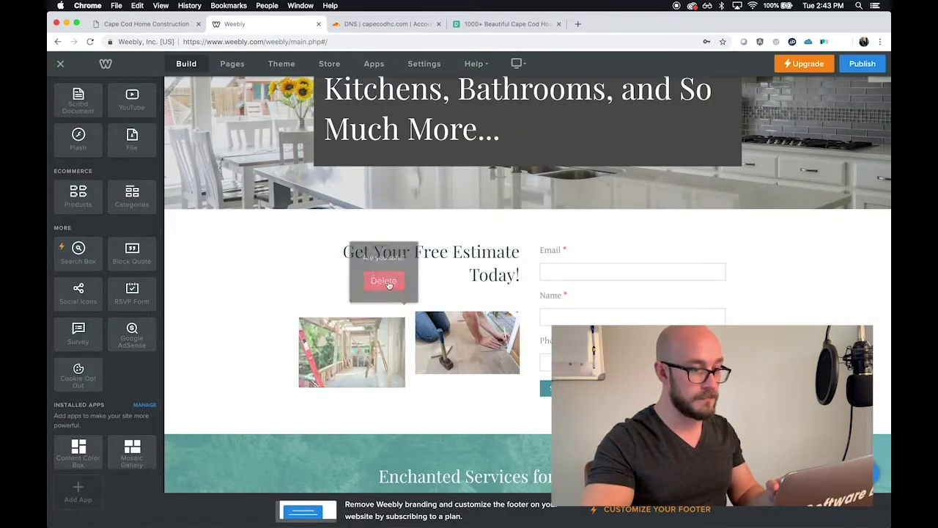
Step: Delete the framing photo and arrange the wood-floors photo across the full column directly below the estimate heading
{"action": "left_click", "coordinate": [387, 282]}
{"action": "left_click_drag", "start_coordinate": [484, 296], "coordinate": [473, 323]}
{"action": "left_click_drag", "start_coordinate": [392, 300], "coordinate": [406, 335]}
{"action": "left_click", "coordinate": [518, 291]}
{"action": "left_click", "coordinate": [497, 259]}
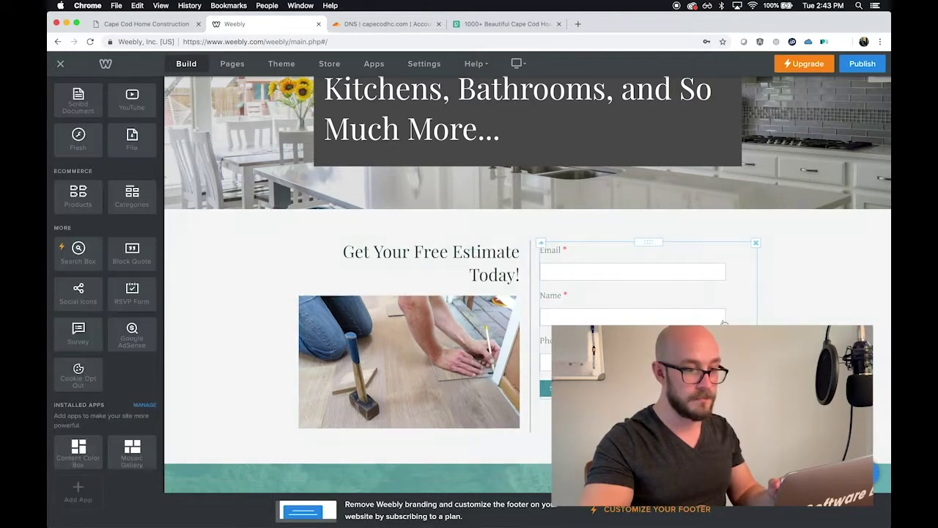
Step: Decrease the font size of the whole "Get Your Free Estimate Today!" heading and center it above the photo
{"action": "left_click", "coordinate": [451, 260]}
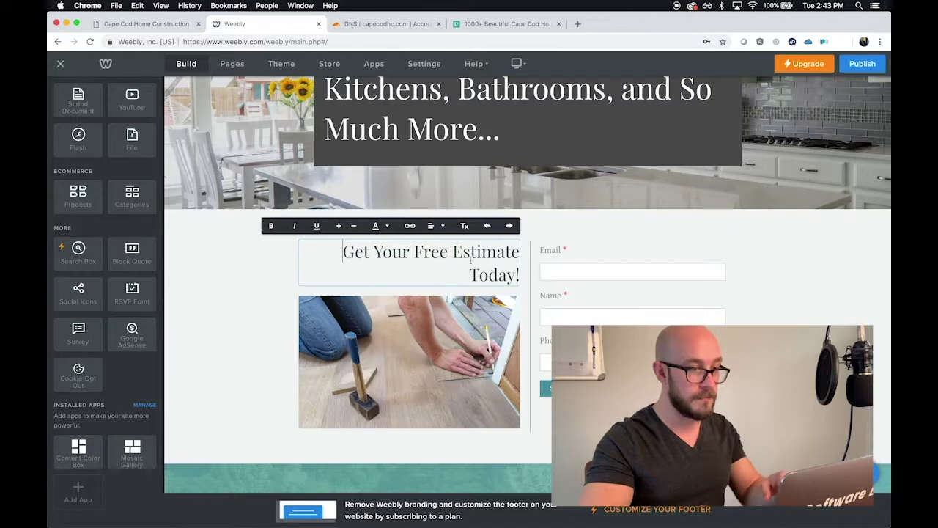
{"action": "key", "text": "super+a"}
{"action": "left_click", "coordinate": [444, 228]}
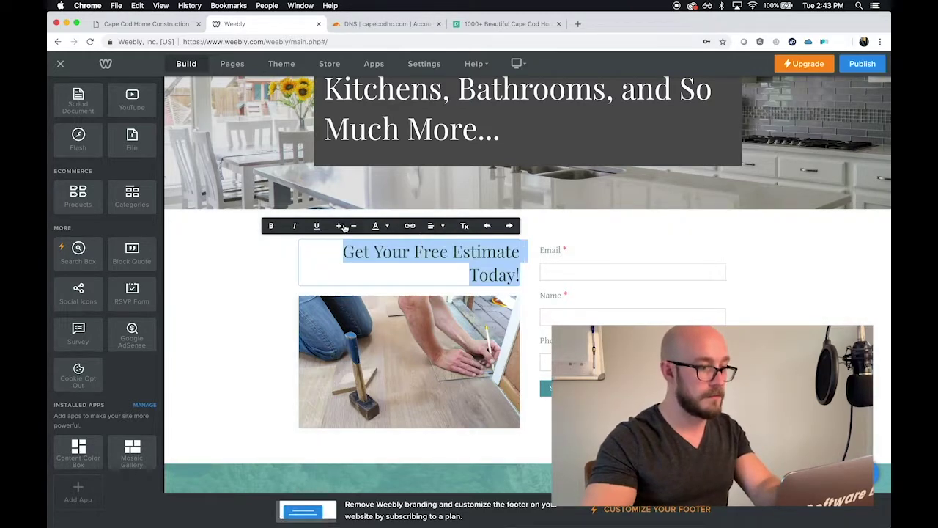
{"action": "left_click", "coordinate": [354, 251]}
{"action": "key", "text": "super+a"}
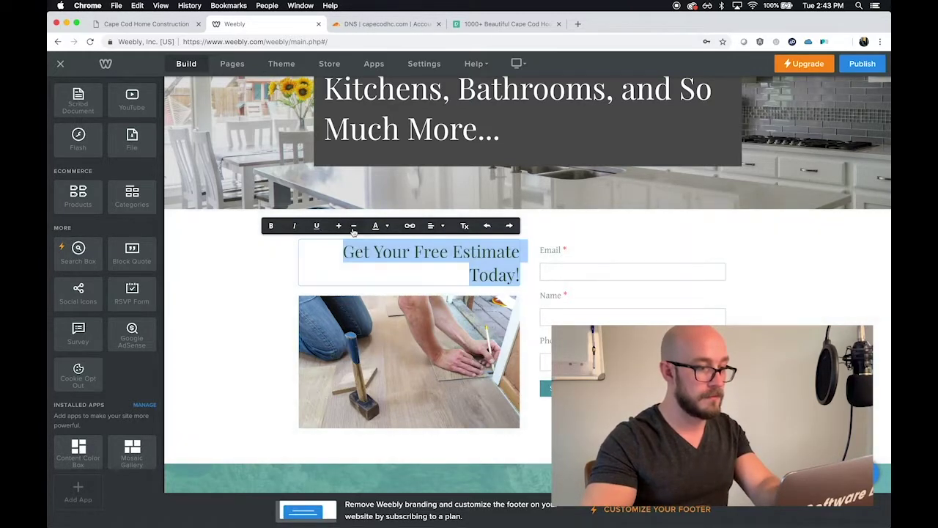
{"action": "left_click", "coordinate": [353, 226]}
{"action": "left_click", "coordinate": [433, 226]}
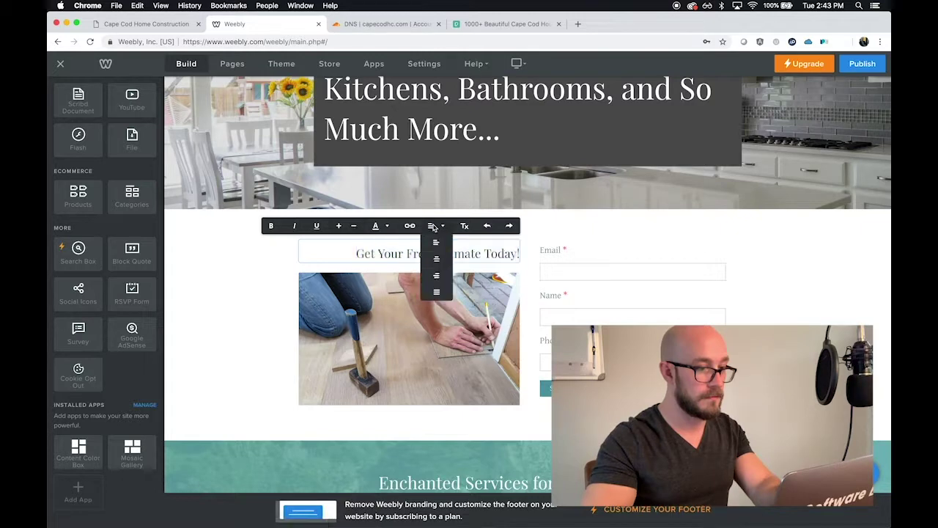
{"action": "left_click", "coordinate": [436, 255]}
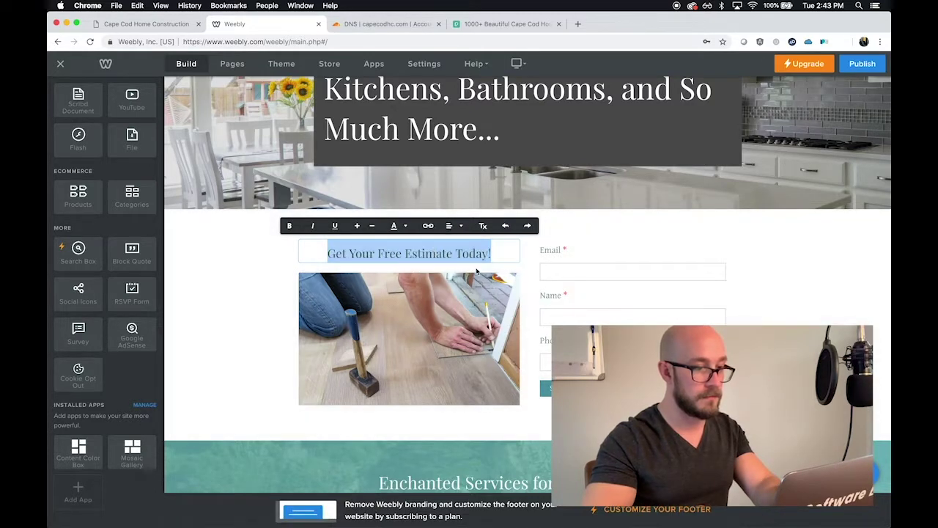
{"action": "left_click", "coordinate": [552, 270]}
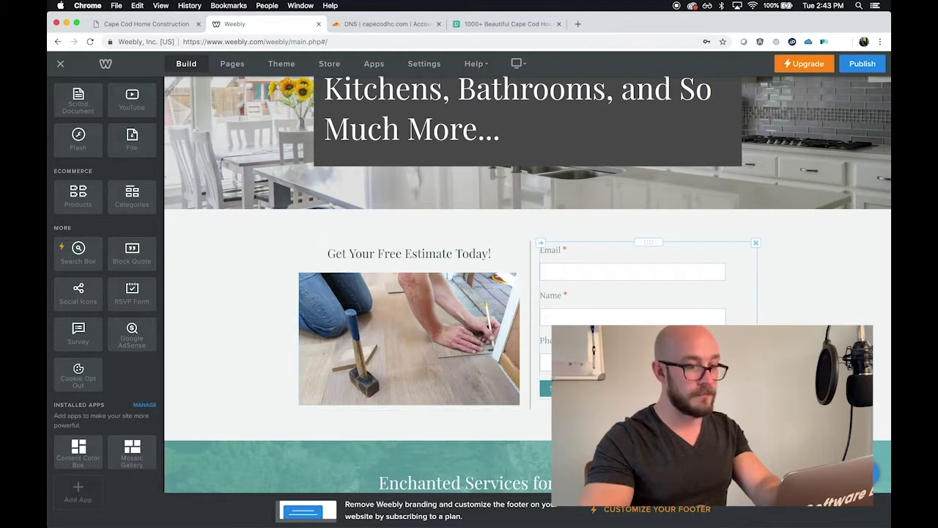
Step: Open the contact form for editing and bring up the Button settings in its form options
{"action": "left_click", "coordinate": [687, 245]}
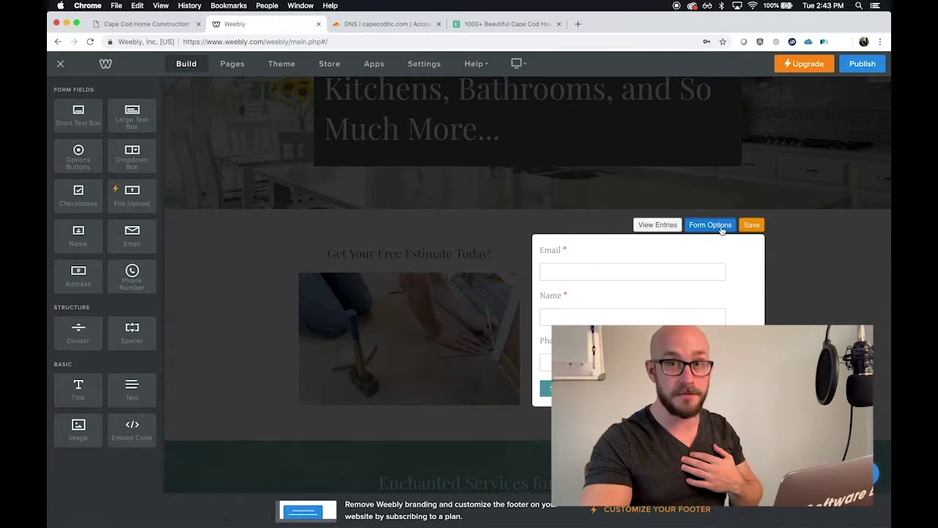
{"action": "left_click", "coordinate": [710, 225]}
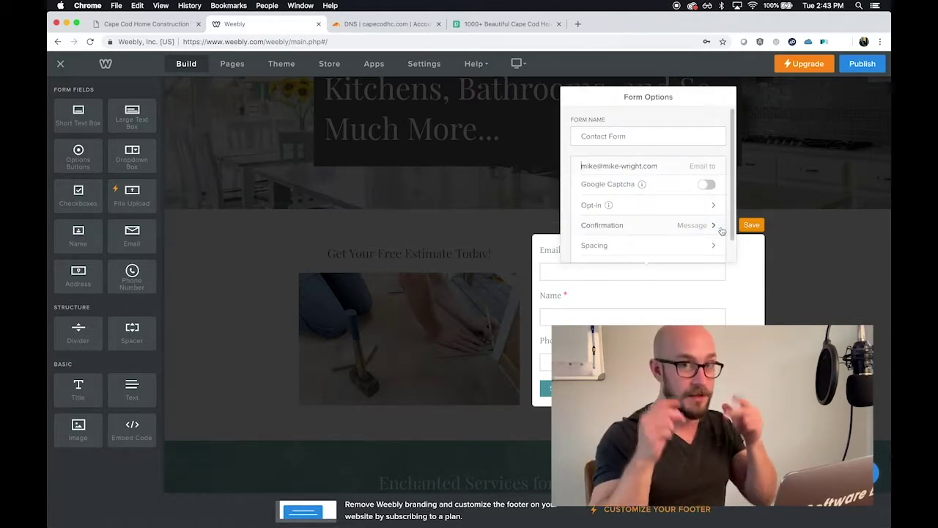
{"action": "scroll", "coordinate": [674, 219], "scroll_direction": "down", "scroll_amount": 2}
{"action": "scroll", "coordinate": [676, 222], "scroll_direction": "up", "scroll_amount": 2}
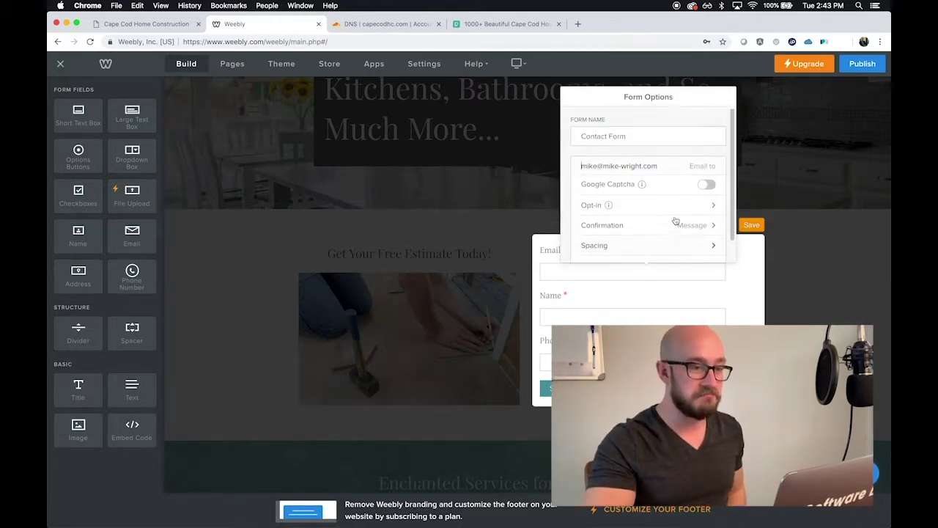
{"action": "scroll", "coordinate": [590, 249], "scroll_direction": "down", "scroll_amount": 2}
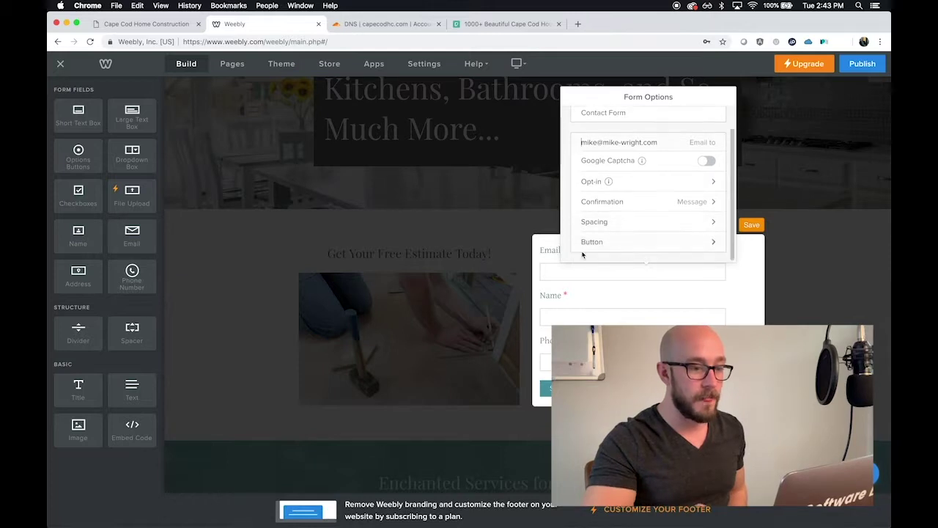
{"action": "left_click", "coordinate": [632, 241]}
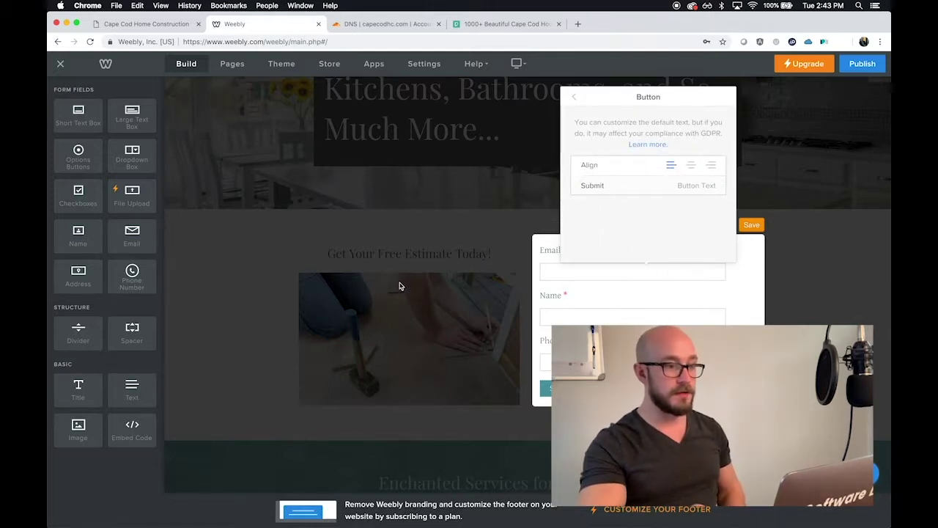
Step: Set the contact form's submit button text to "REQUEST A FREE ESTIMATE"
{"action": "type", "text": "Ge"}
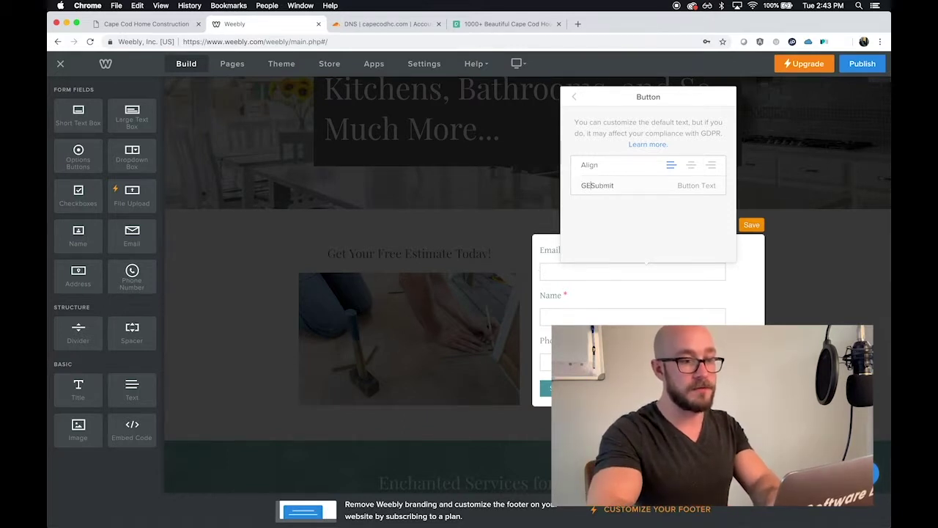
{"action": "key", "text": "super+a"}
{"action": "type", "text": "RE"}
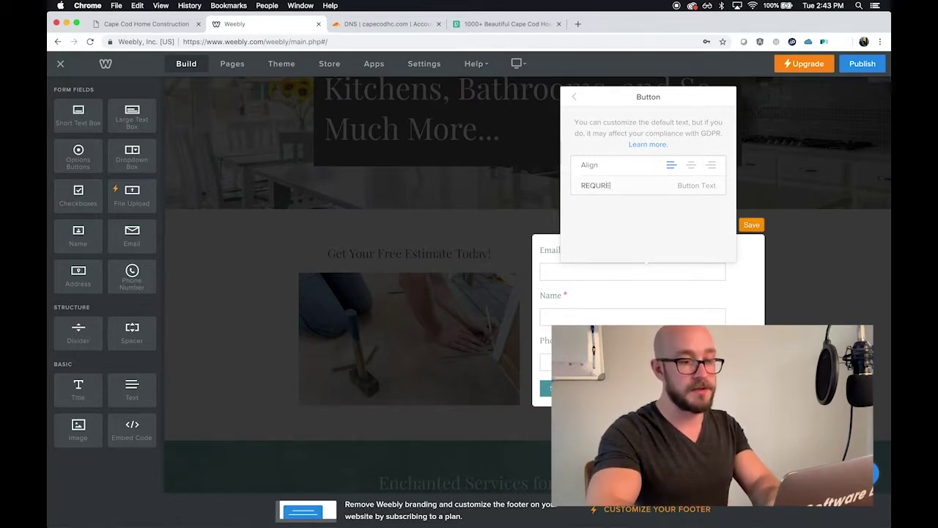
{"action": "key", "text": "BackSpace"}
{"action": "key", "text": "BackSpace"}
{"action": "type", "text": "EST A FE"}
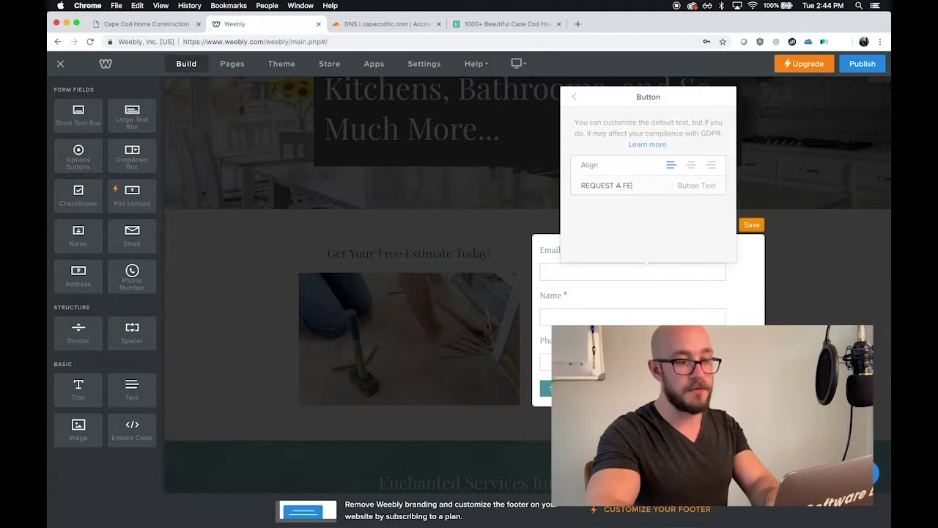
{"action": "key", "text": "BackSpace"}
{"action": "key", "text": "BackSpace"}
{"action": "key", "text": "BackSpace"}
{"action": "type", "text": "REE ESTIMATE"}
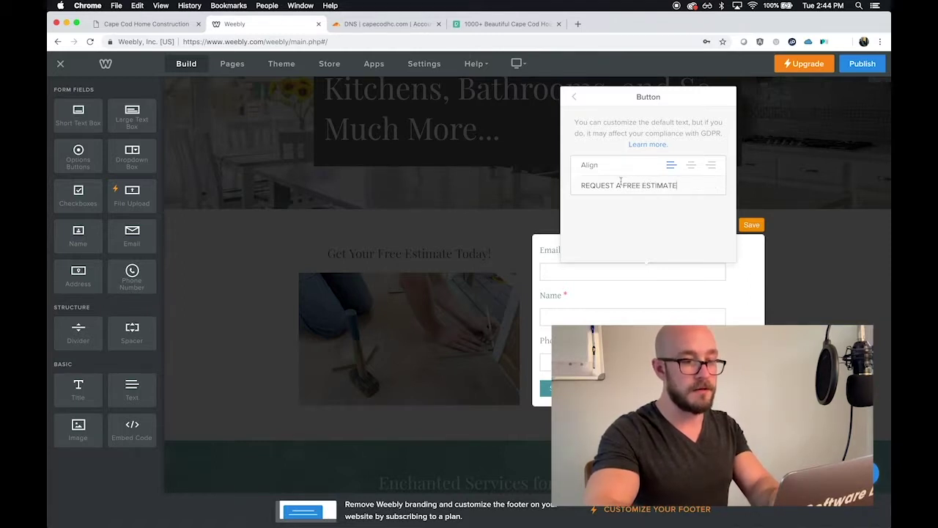
Step: Change the contact form's submit button text to "GET MY FREE ESTIMATE" and save the form
{"action": "double_click", "coordinate": [617, 184]}
{"action": "type", "text": "MY"}
{"action": "left_click_drag", "start_coordinate": [615, 185], "coordinate": [581, 184]}
{"action": "type", "text": "GET"}
{"action": "left_click", "coordinate": [779, 129]}
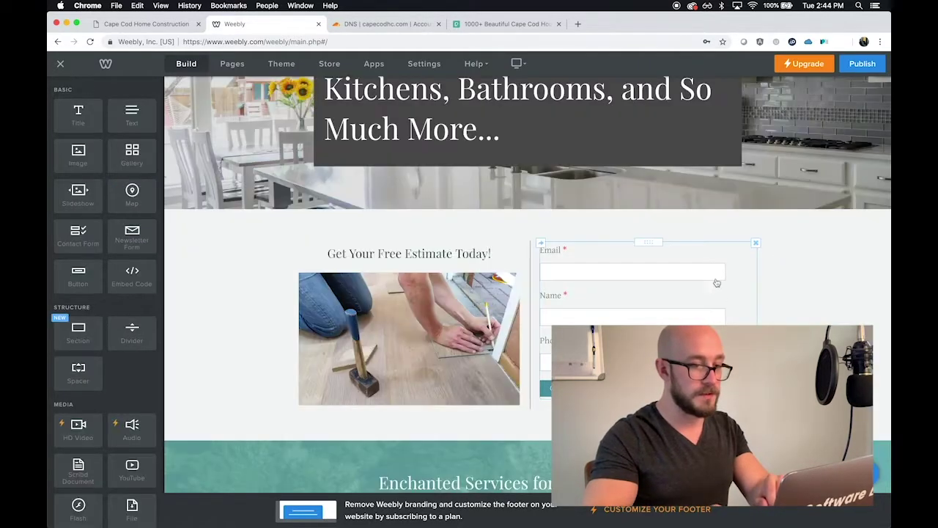
Step: Delete the "Enchanted Services for Every Occasion" section below the estimate form
{"action": "scroll", "coordinate": [733, 299], "scroll_direction": "down", "scroll_amount": 5}
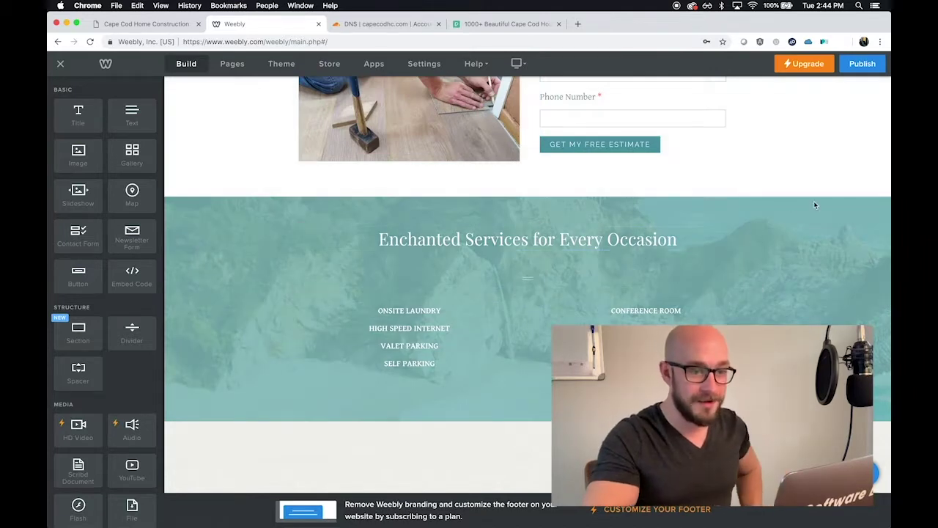
{"action": "left_click", "coordinate": [812, 203]}
{"action": "left_click", "coordinate": [597, 177]}
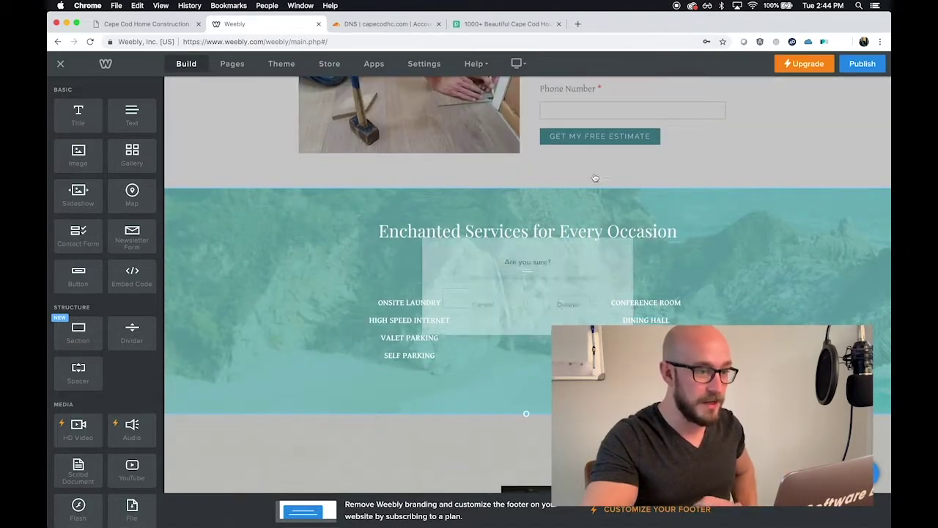
{"action": "left_click", "coordinate": [567, 299]}
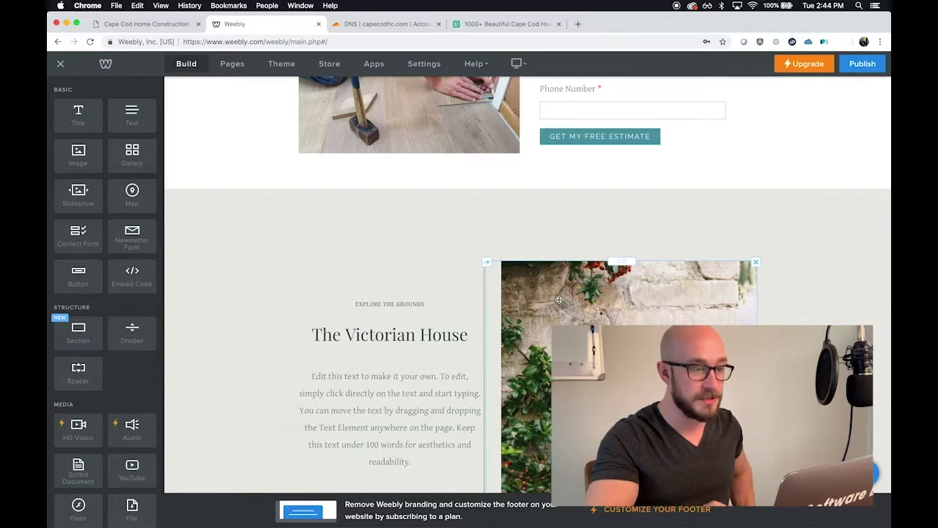
Step: Delete "The Victorian House" section with its text and photo
{"action": "left_click", "coordinate": [500, 211]}
{"action": "scroll", "coordinate": [557, 249], "scroll_direction": "up", "scroll_amount": 2}
{"action": "left_click", "coordinate": [588, 300]}
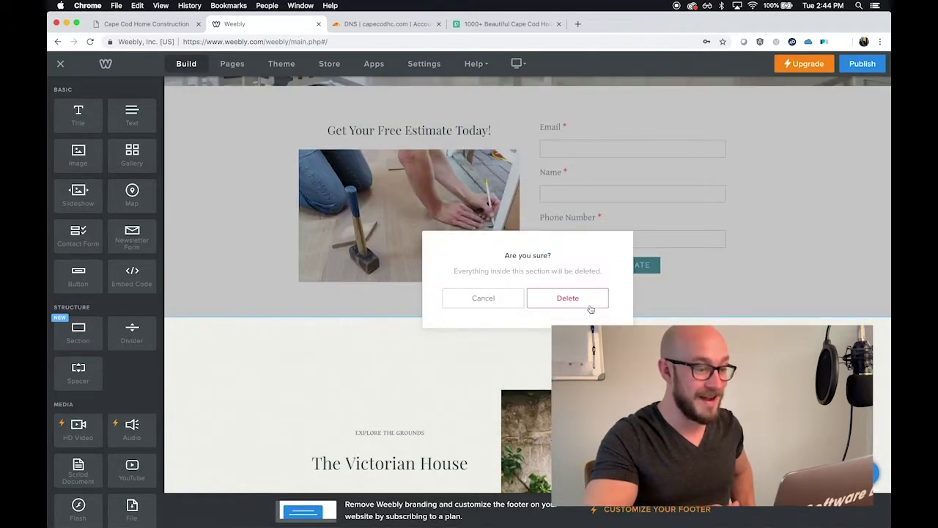
{"action": "left_click", "coordinate": [591, 308]}
Step: Delete the "Find us. Book us and stay a spell." section from the page
{"action": "scroll", "coordinate": [579, 315], "scroll_direction": "down", "scroll_amount": 1}
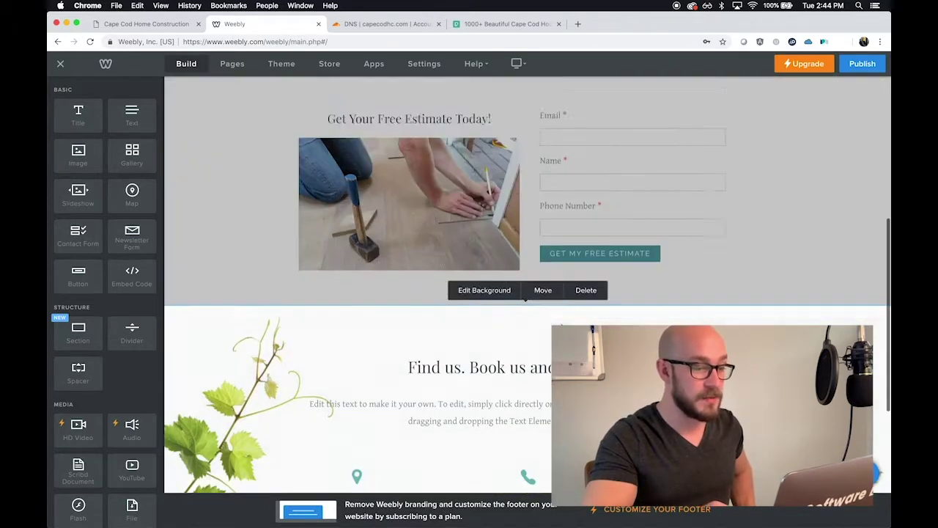
{"action": "scroll", "coordinate": [560, 326], "scroll_direction": "down", "scroll_amount": 3}
{"action": "left_click", "coordinate": [586, 120]}
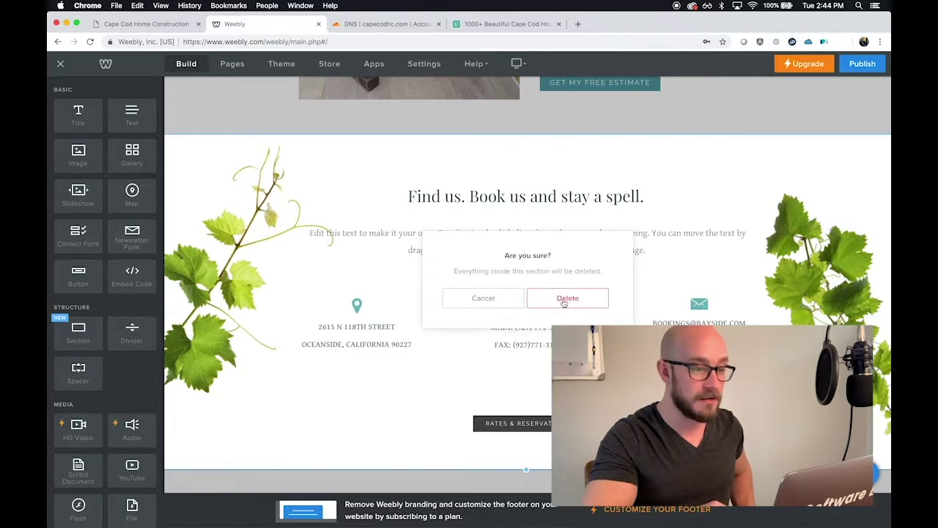
{"action": "left_click", "coordinate": [566, 299]}
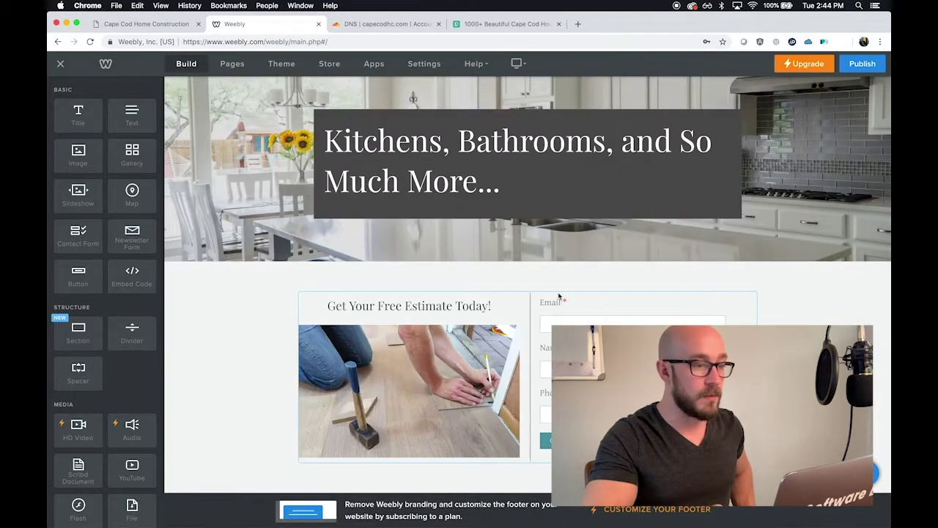
{"action": "scroll", "coordinate": [558, 296], "scroll_direction": "up", "scroll_amount": 3}
{"action": "scroll", "coordinate": [559, 296], "scroll_direction": "down", "scroll_amount": 3}
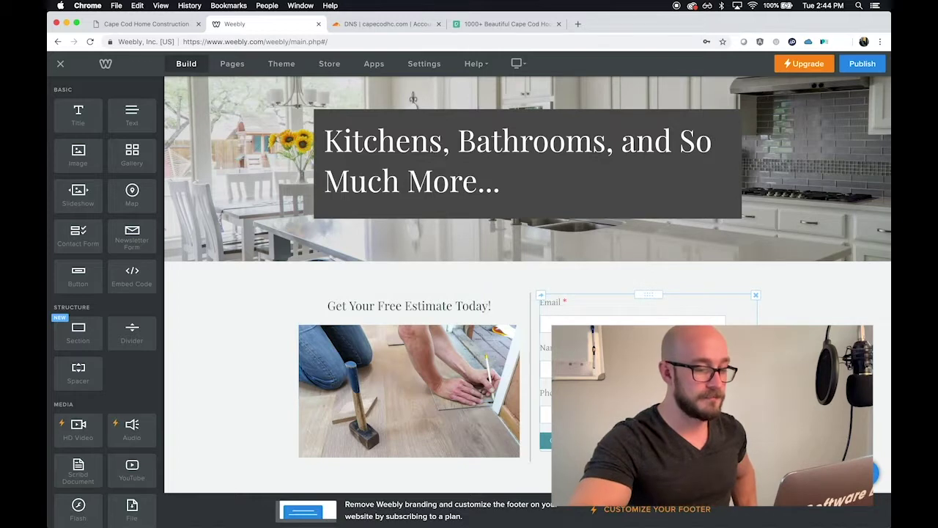
{"action": "left_click", "coordinate": [856, 66]}
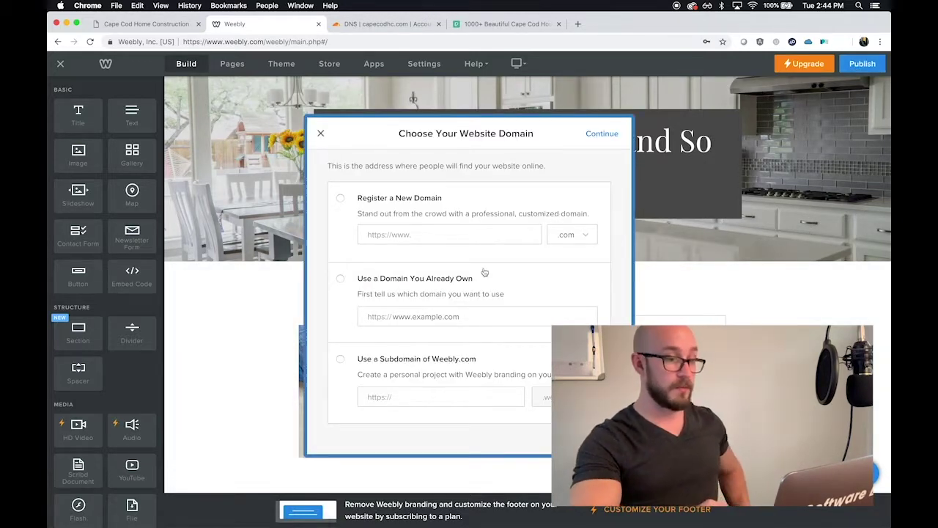
{"action": "left_click", "coordinate": [437, 293]}
{"action": "left_click", "coordinate": [359, 325]}
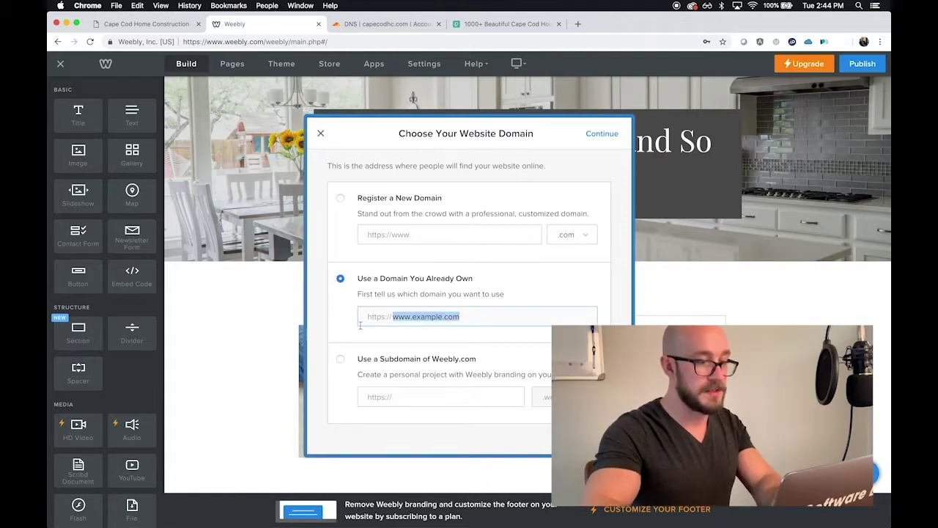
{"action": "type", "text": "www."}
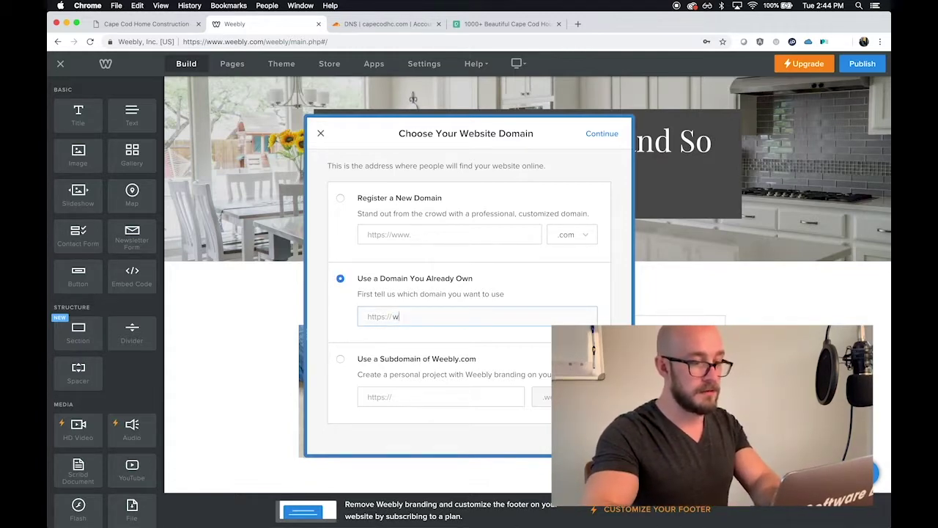
{"action": "type", "text": "carp"}
{"action": "key", "text": "BackSpace"}
{"action": "key", "text": "BackSpace"}
{"action": "type", "text": "pecodhc.com"}
{"action": "left_click", "coordinate": [601, 133]}
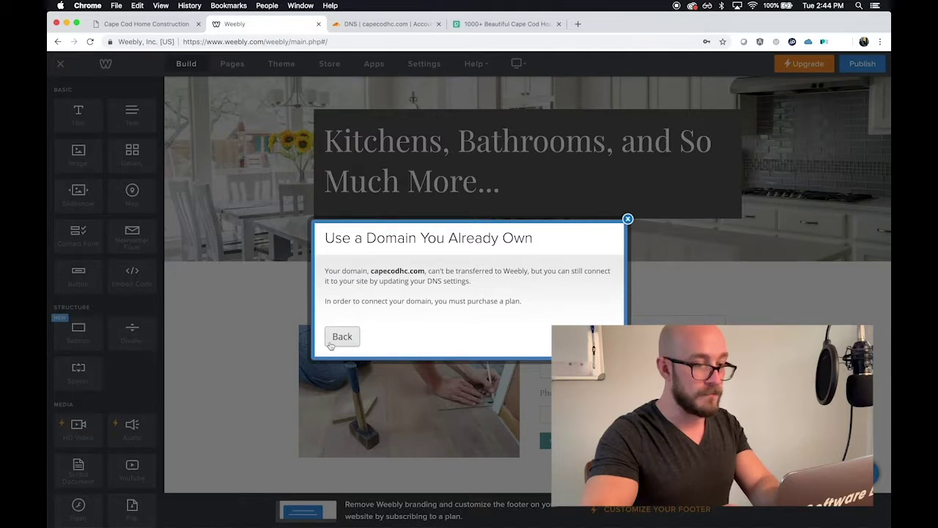
Step: Compare the site plans, purchase the Connect plan with a 1 month subscription, and continue from the domain choice
{"action": "left_click", "coordinate": [586, 336]}
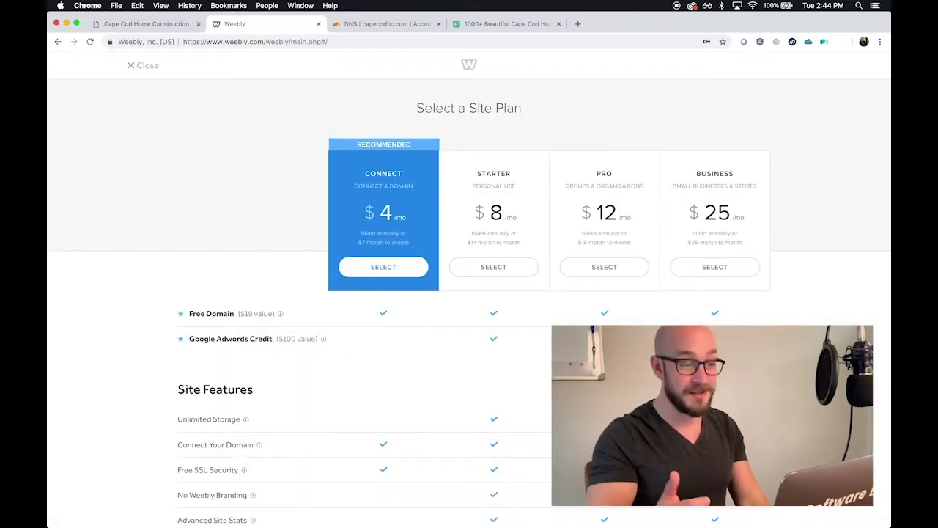
{"action": "scroll", "coordinate": [421, 324], "scroll_direction": "down", "scroll_amount": 6}
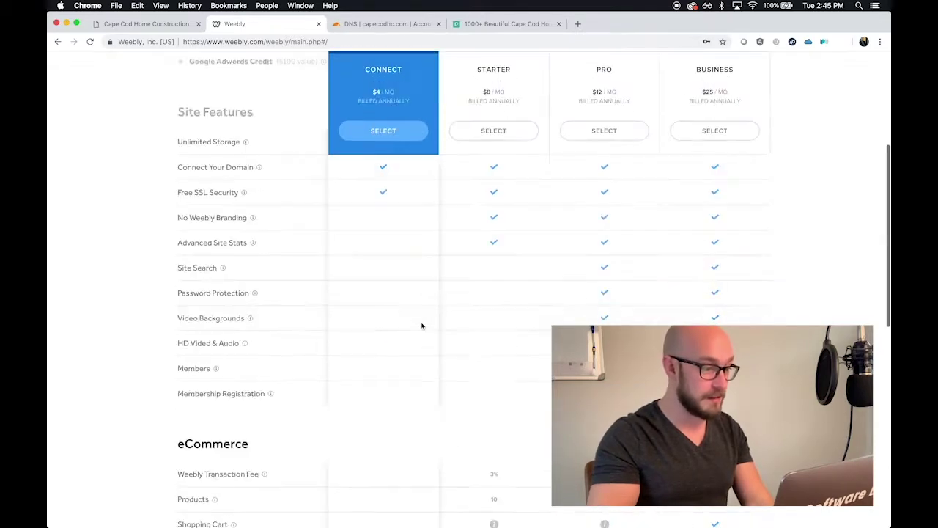
{"action": "scroll", "coordinate": [422, 325], "scroll_direction": "down", "scroll_amount": 5}
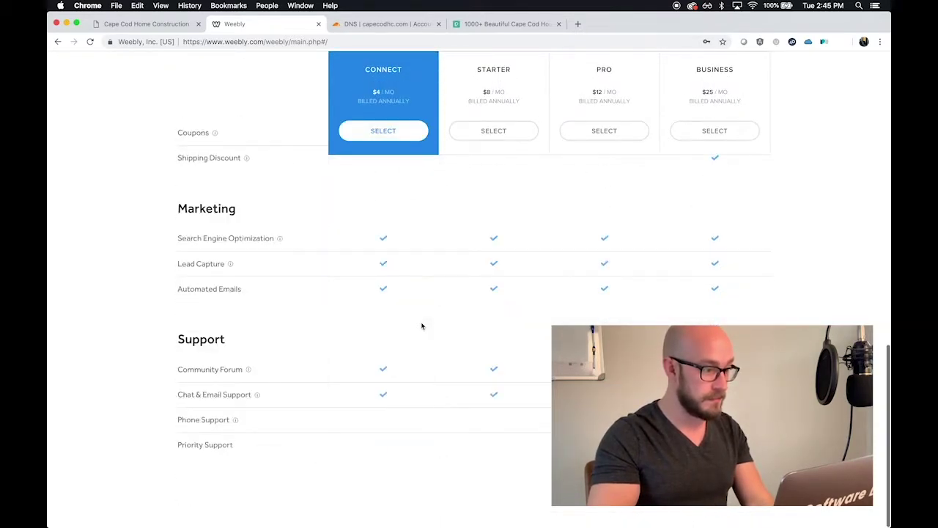
{"action": "scroll", "coordinate": [422, 326], "scroll_direction": "up", "scroll_amount": 10}
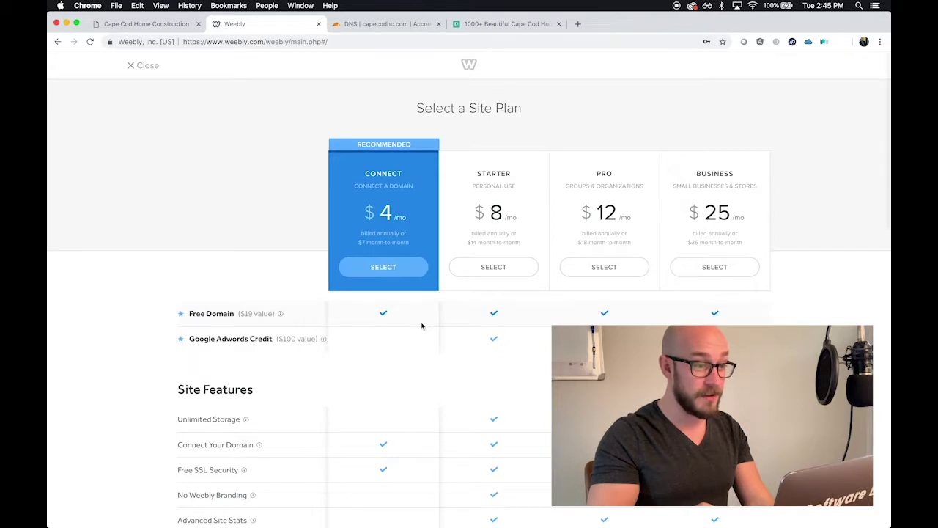
{"action": "left_click", "coordinate": [394, 268]}
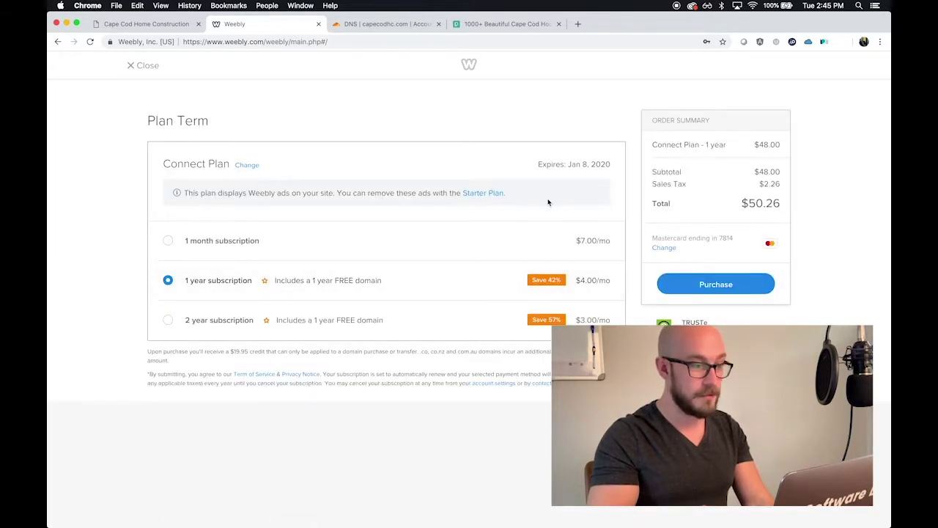
{"action": "left_click", "coordinate": [243, 242]}
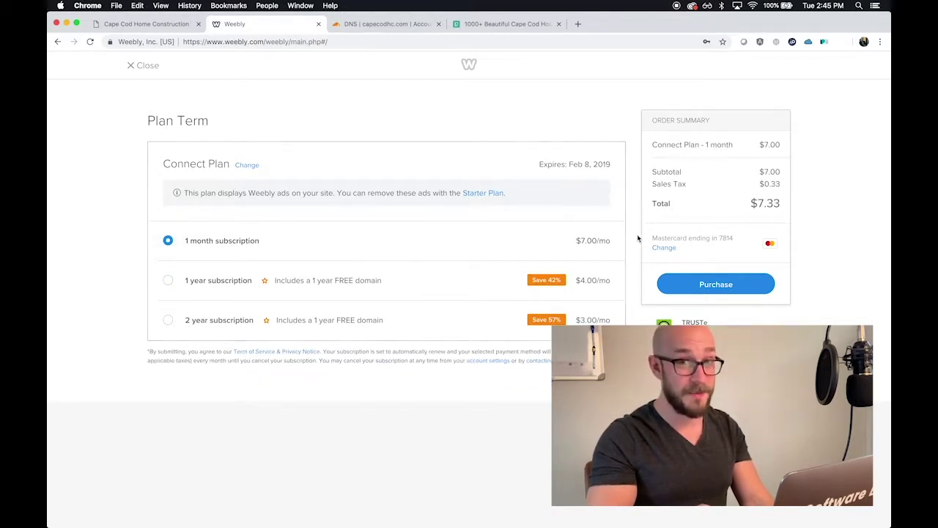
{"action": "left_click", "coordinate": [734, 285]}
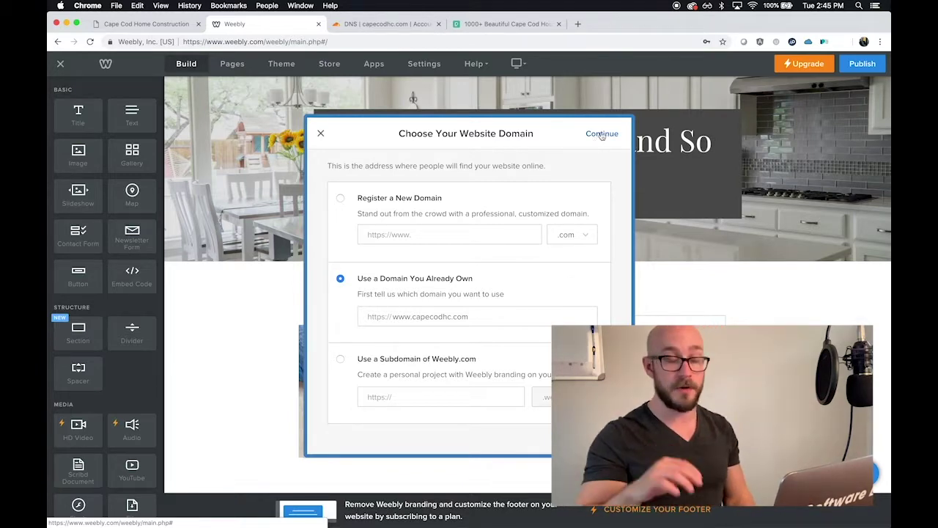
{"action": "left_click", "coordinate": [602, 134]}
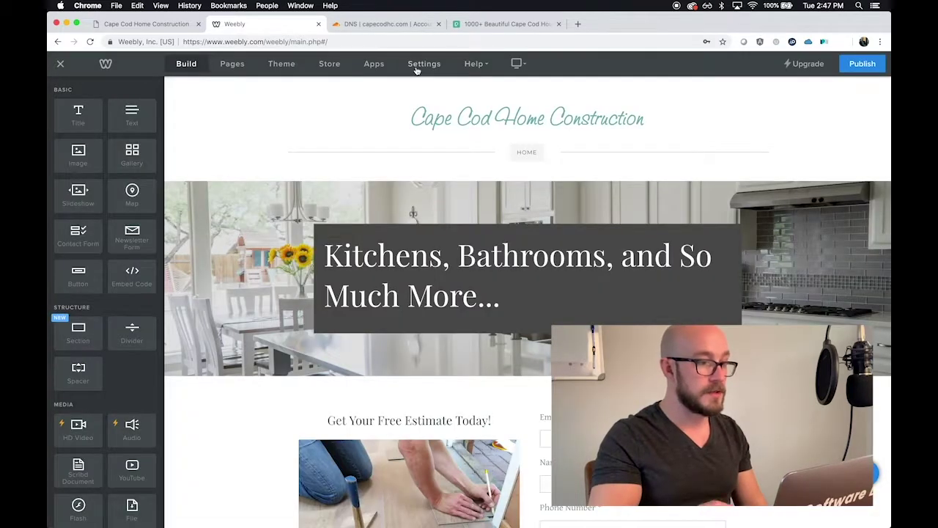
{"action": "left_click", "coordinate": [416, 66]}
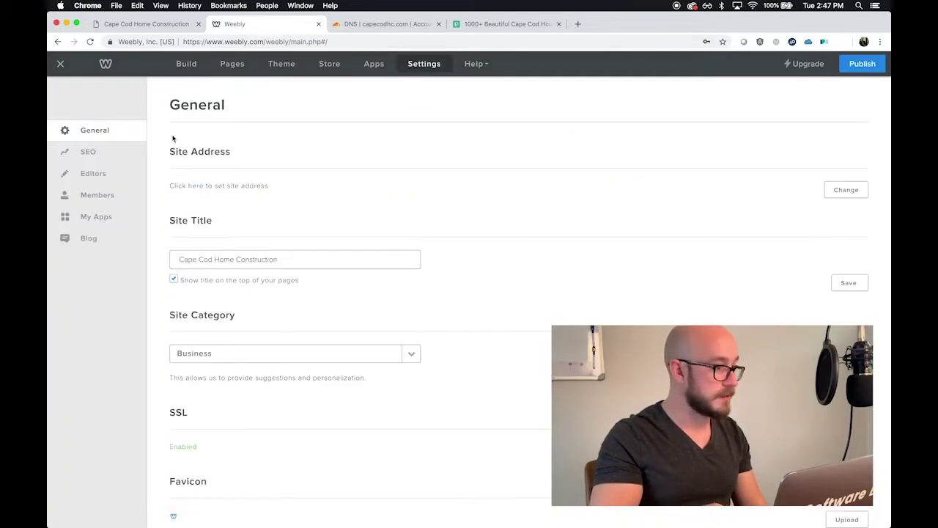
{"action": "left_click", "coordinate": [199, 186]}
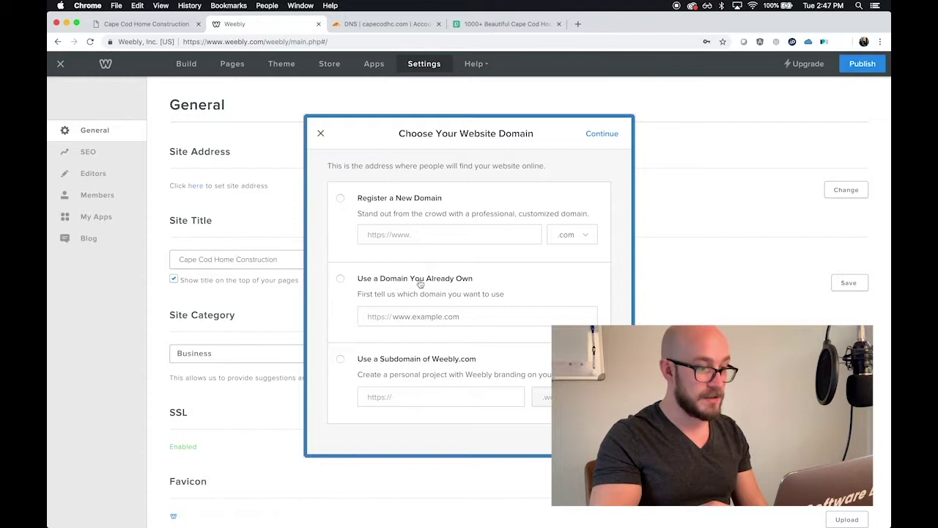
{"action": "left_click", "coordinate": [476, 310]}
{"action": "type", "text": "www.capeco"}
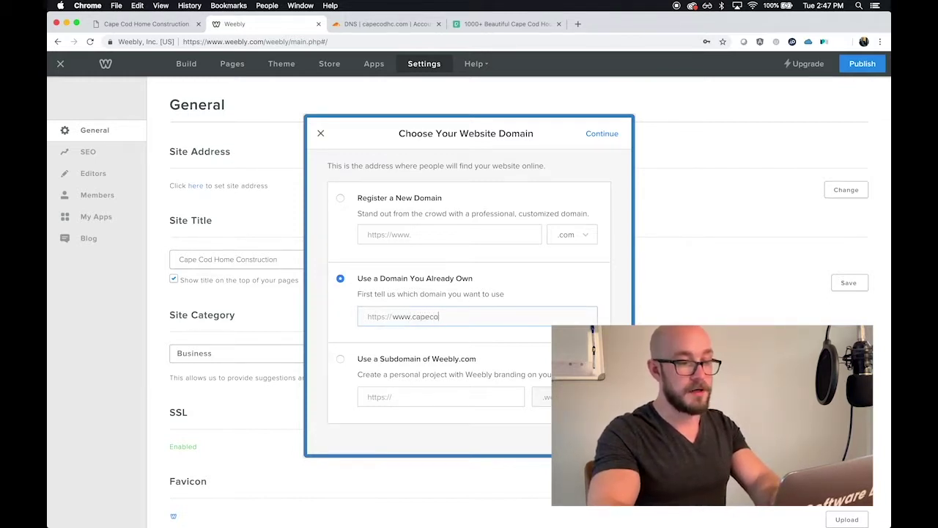
{"action": "type", "text": "dhc.com"}
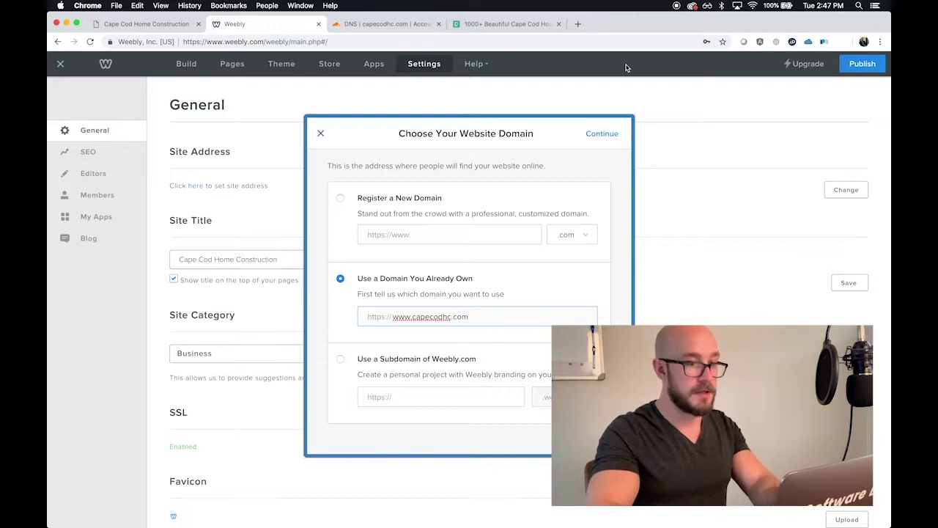
{"action": "left_click", "coordinate": [612, 137]}
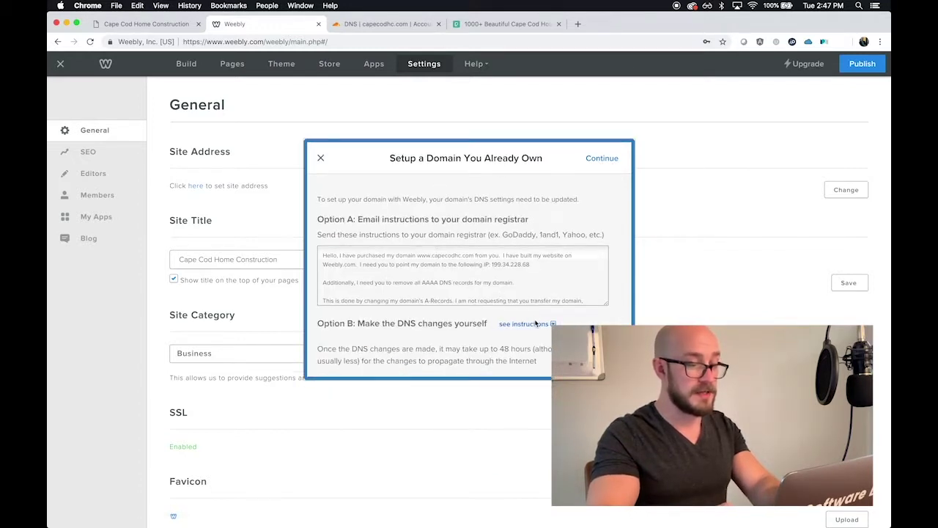
Step: Show the instructions for making the DNS changes yourself and select the IP address given for the A-records
{"action": "left_click", "coordinate": [536, 323]}
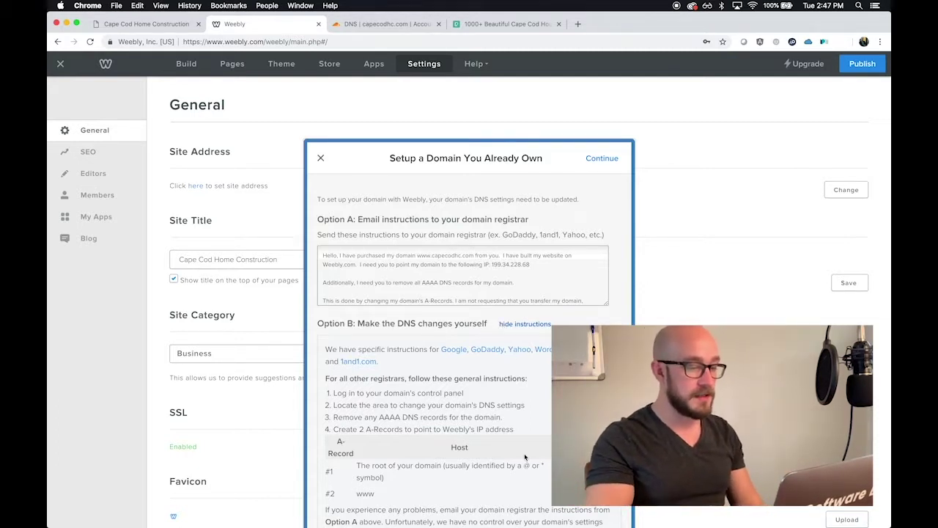
{"action": "scroll", "coordinate": [432, 463], "scroll_direction": "down", "scroll_amount": 5}
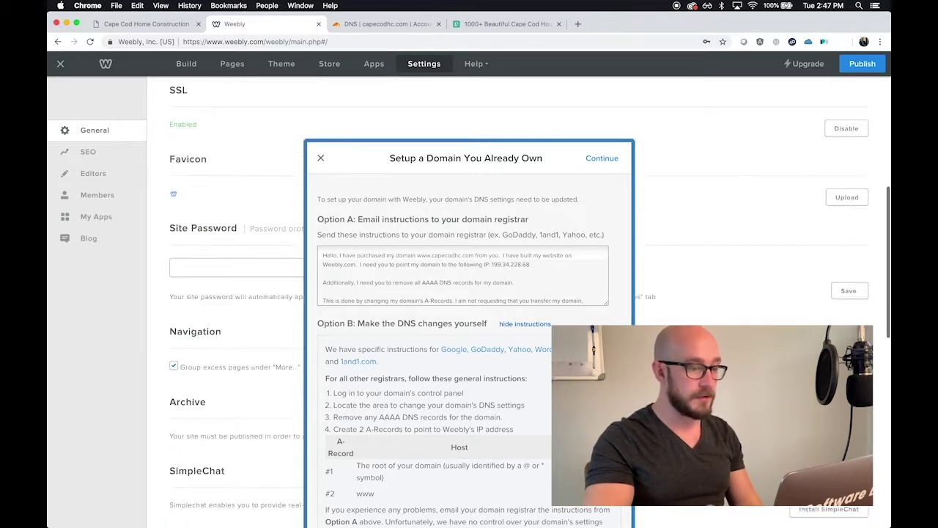
{"action": "left_click_drag", "start_coordinate": [602, 472], "coordinate": [587, 493]}
{"action": "left_click", "coordinate": [579, 473]}
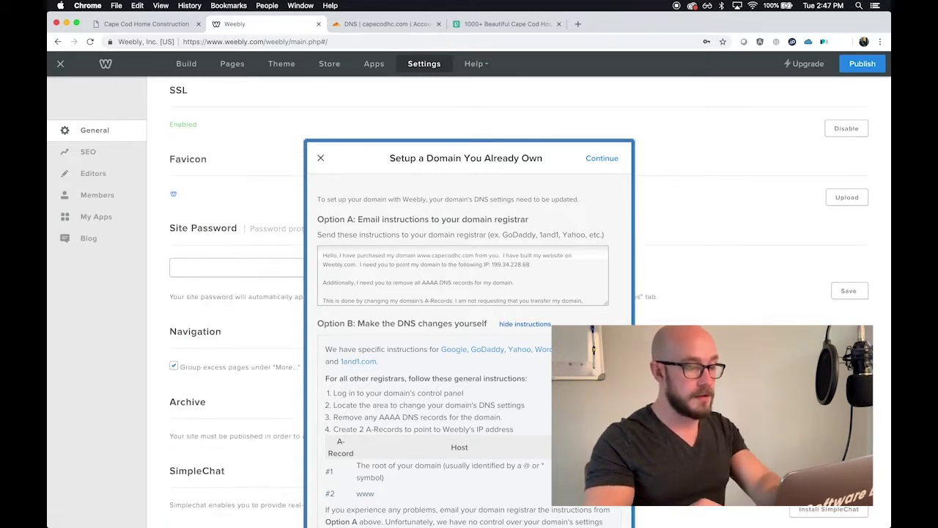
Step: Switch to Cloudflare's DNS page and point the capecodhc.com A record to 199.34.228.68
{"action": "left_click", "coordinate": [358, 26]}
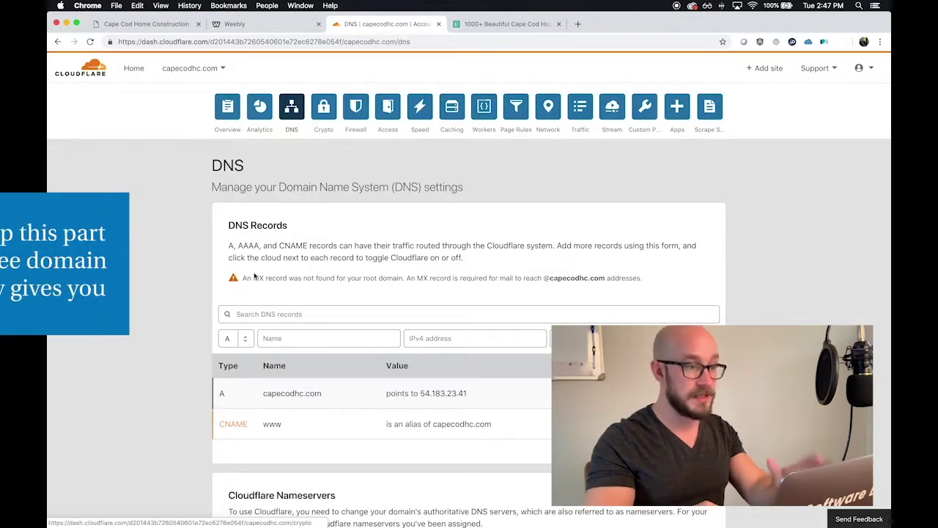
{"action": "scroll", "coordinate": [449, 217], "scroll_direction": "down", "scroll_amount": 5}
{"action": "left_click", "coordinate": [449, 217]}
{"action": "type", "text": "199.34.228.58"}
{"action": "key", "text": "BackSpace"}
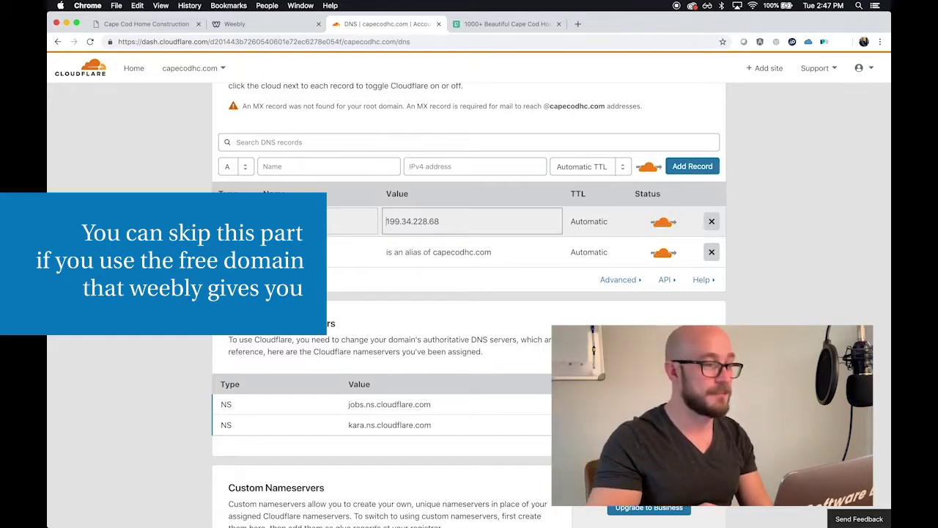
{"action": "key", "text": "Return"}
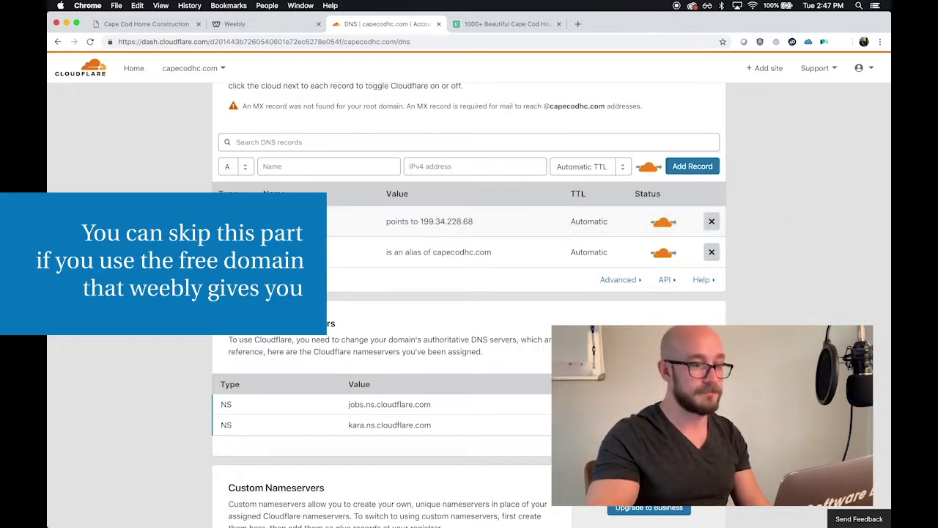
Step: Return to Weebly, check the remaining registrar instructions, and complete the owned-domain setup
{"action": "left_click", "coordinate": [279, 24]}
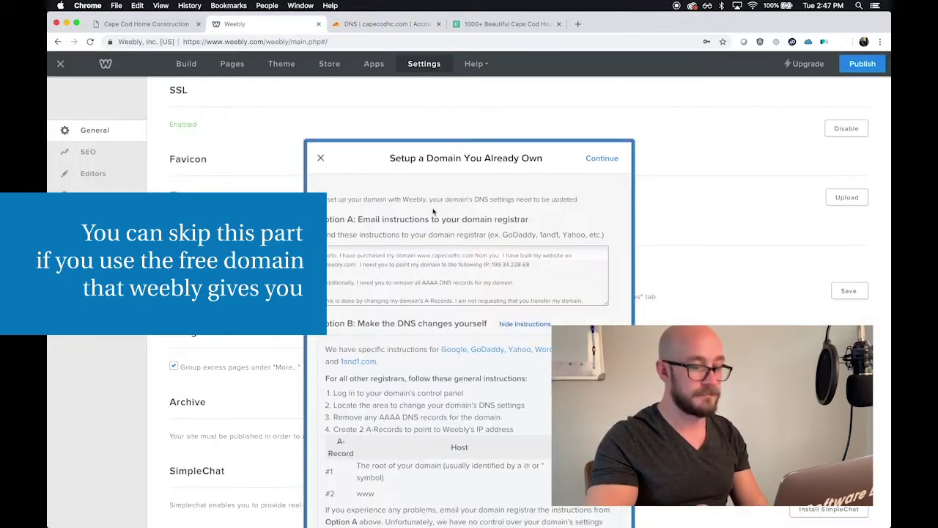
{"action": "scroll", "coordinate": [513, 277], "scroll_direction": "down", "scroll_amount": 2}
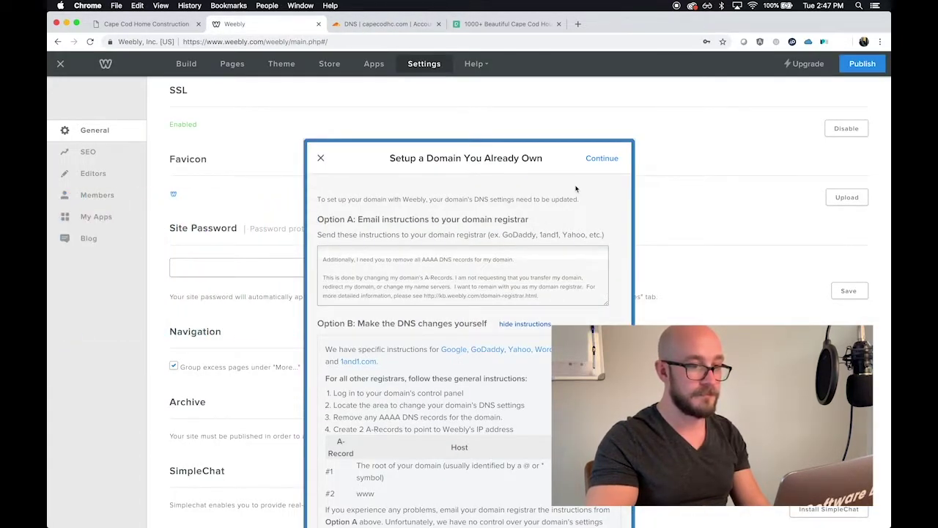
{"action": "left_click", "coordinate": [603, 157]}
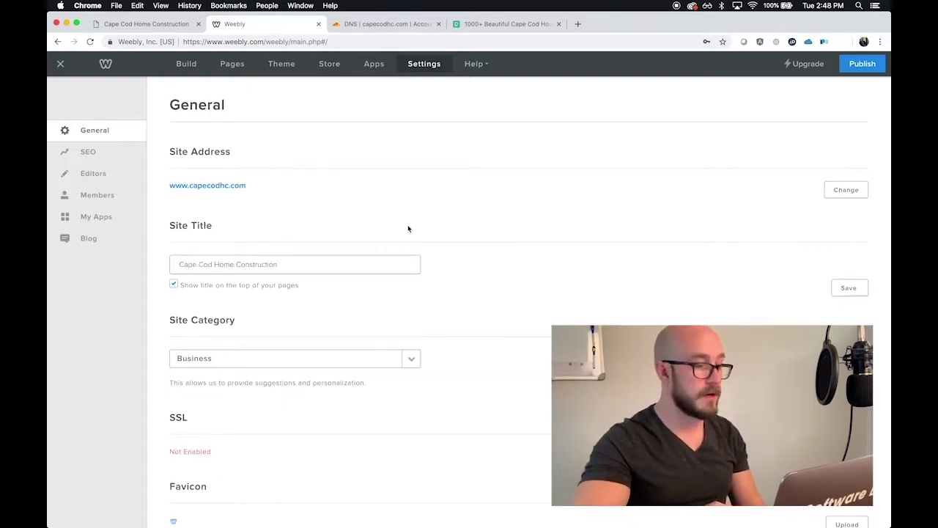
Step: Open the site's SSL setting and examine the domain record instructions for enabling it
{"action": "scroll", "coordinate": [293, 448], "scroll_direction": "down", "scroll_amount": 2}
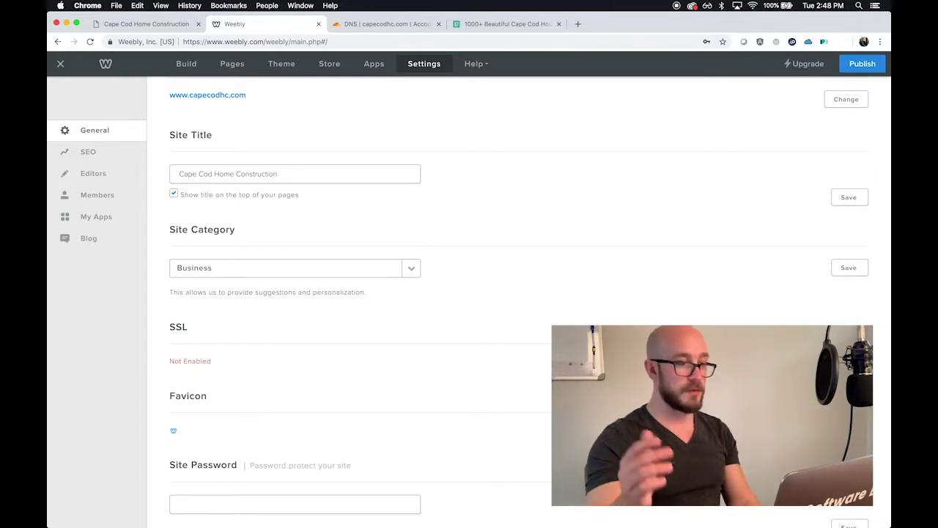
{"action": "left_click", "coordinate": [846, 365]}
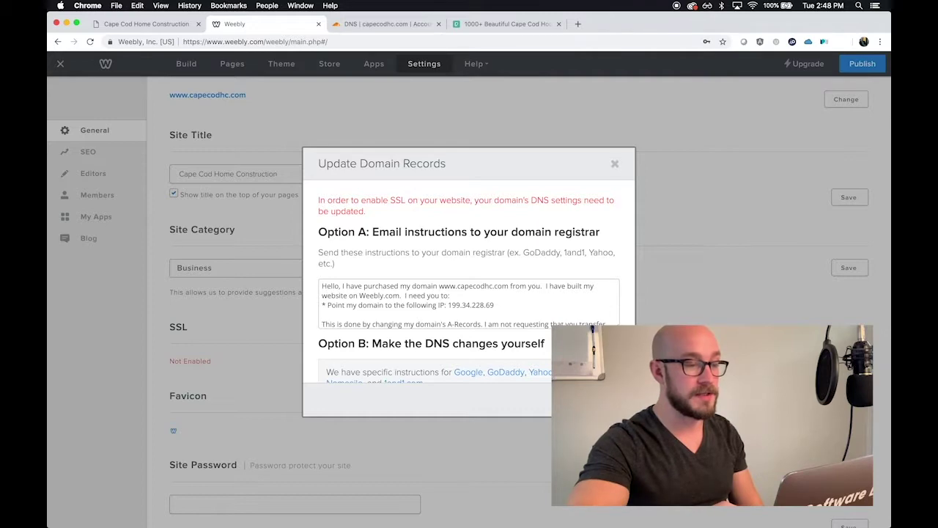
{"action": "scroll", "coordinate": [469, 293], "scroll_direction": "down", "scroll_amount": 2}
{"action": "scroll", "coordinate": [469, 293], "scroll_direction": "up", "scroll_amount": 2}
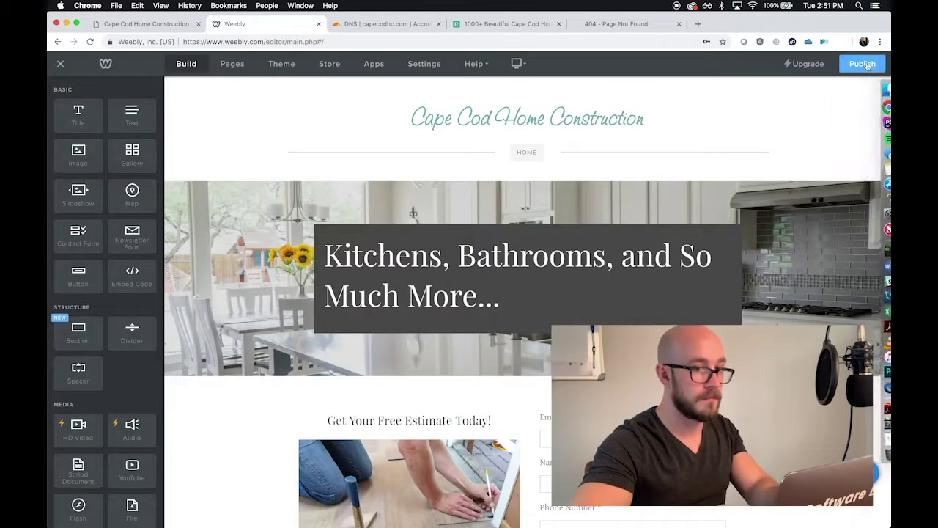
{"action": "left_click", "coordinate": [862, 64]}
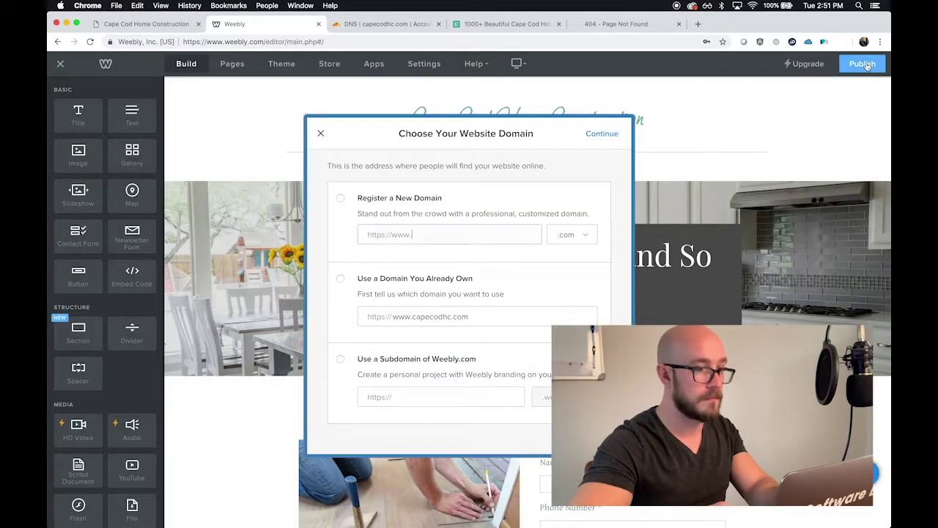
{"action": "left_click", "coordinate": [400, 285]}
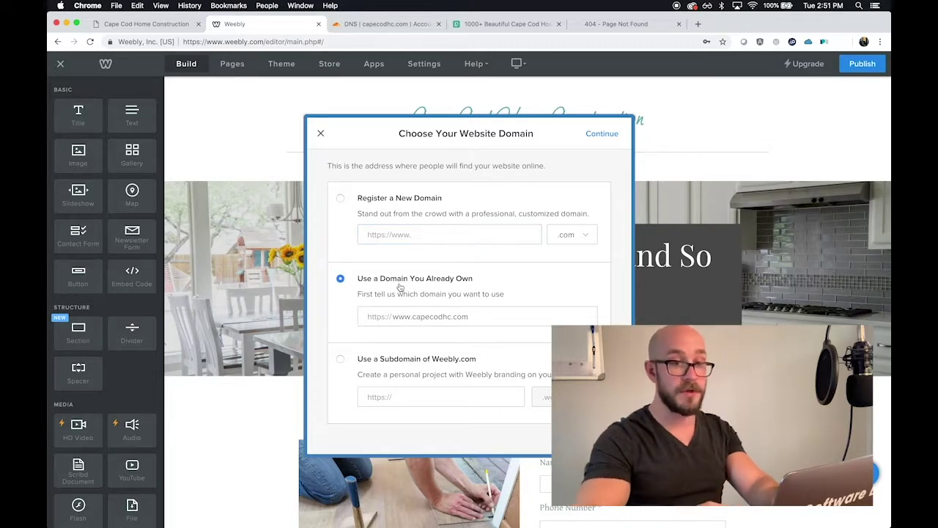
{"action": "left_click", "coordinate": [601, 134]}
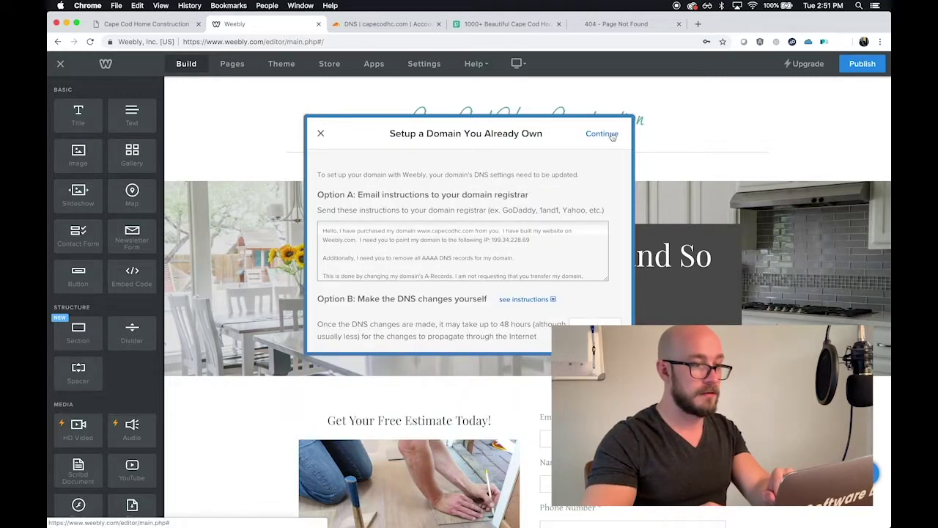
{"action": "left_click", "coordinate": [612, 135]}
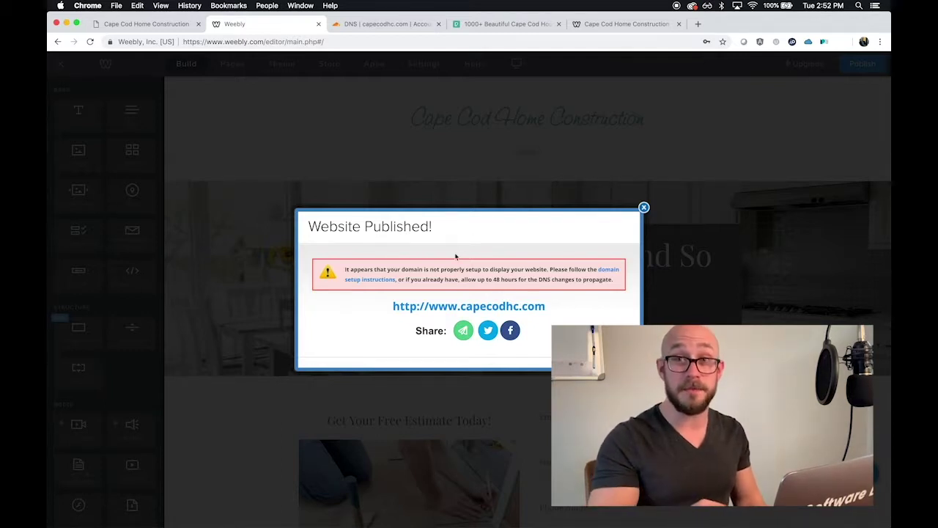
{"action": "left_click", "coordinate": [603, 29]}
{"action": "left_click", "coordinate": [583, 39]}
{"action": "key", "text": "Return"}
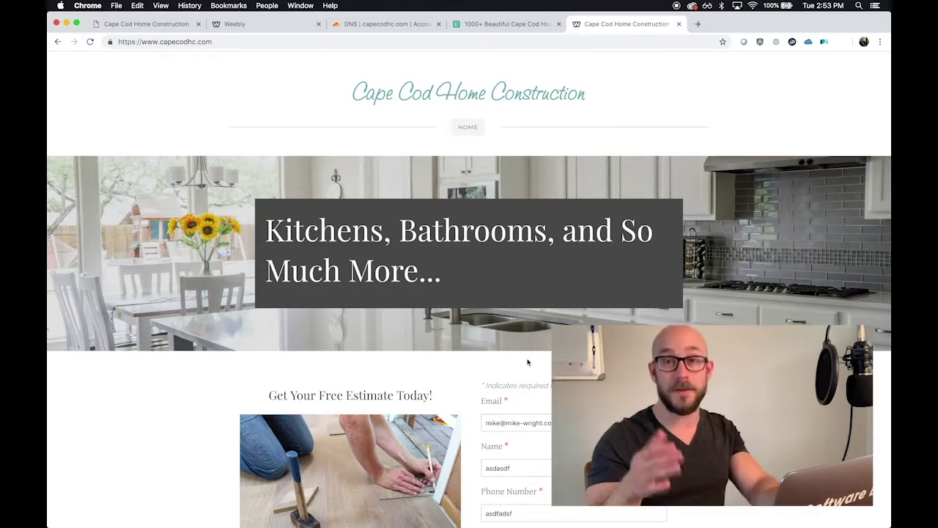
{"action": "scroll", "coordinate": [527, 362], "scroll_direction": "down", "scroll_amount": 5}
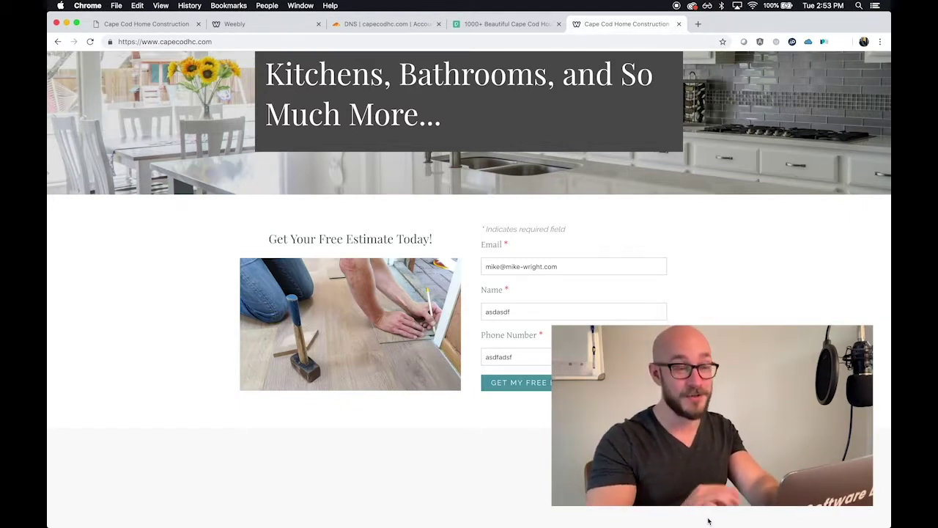
Step: Return to the Weebly editor, dismiss the publish notice, and give the footer a contact layout with hours, telephone and email
{"action": "key", "text": "super+2"}
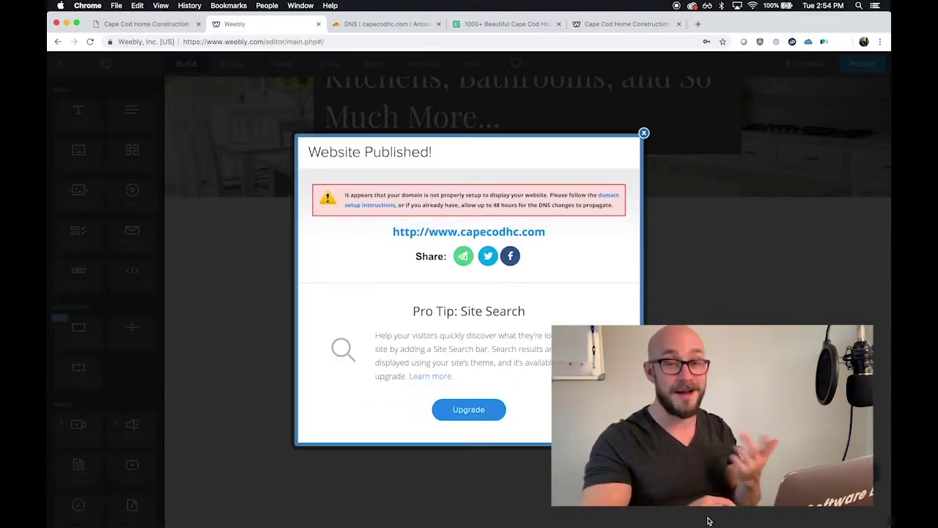
{"action": "left_click", "coordinate": [643, 134]}
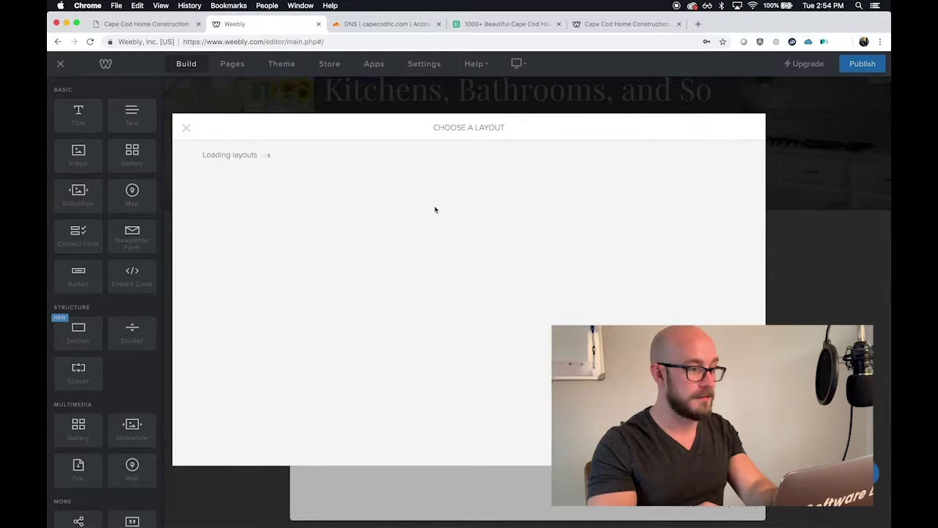
{"action": "scroll", "coordinate": [484, 277], "scroll_direction": "down", "scroll_amount": 3}
{"action": "left_click", "coordinate": [406, 351]}
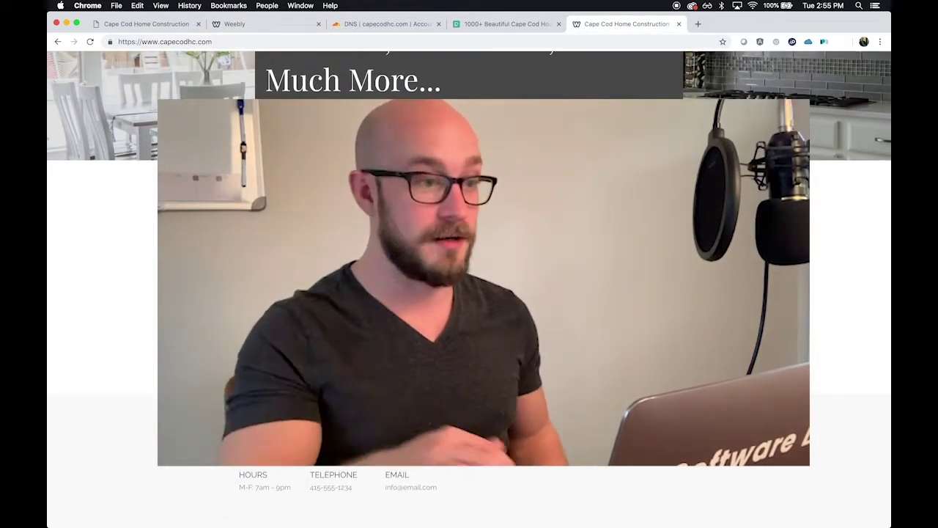
{"action": "key", "text": "super+r"}
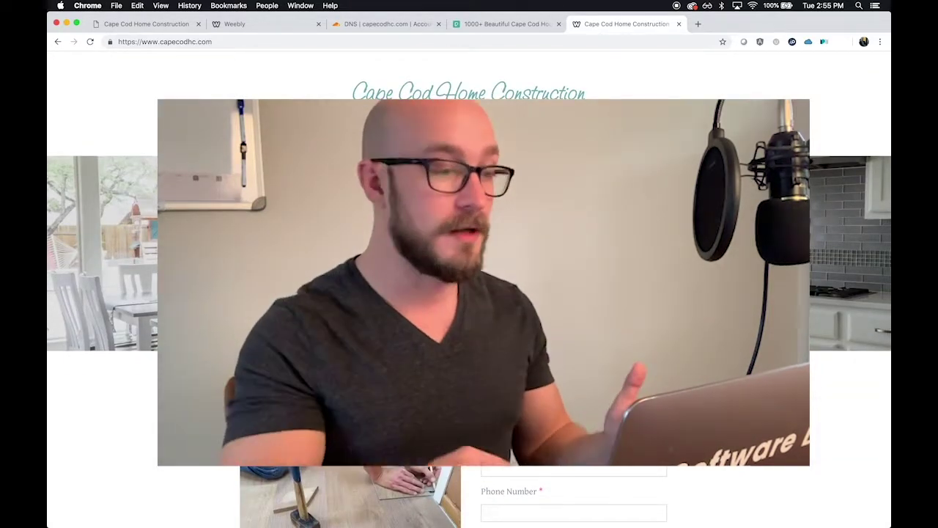
{"action": "scroll", "coordinate": [469, 293], "scroll_direction": "down", "scroll_amount": 10}
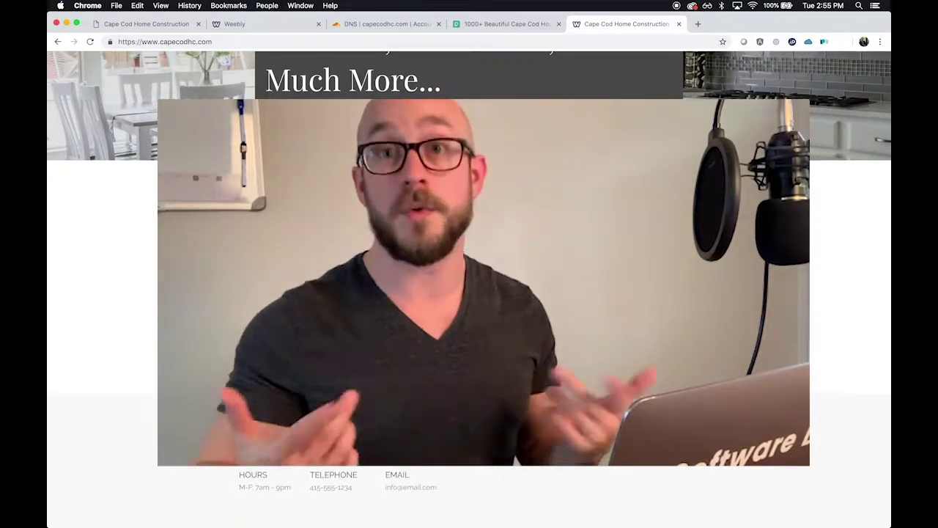